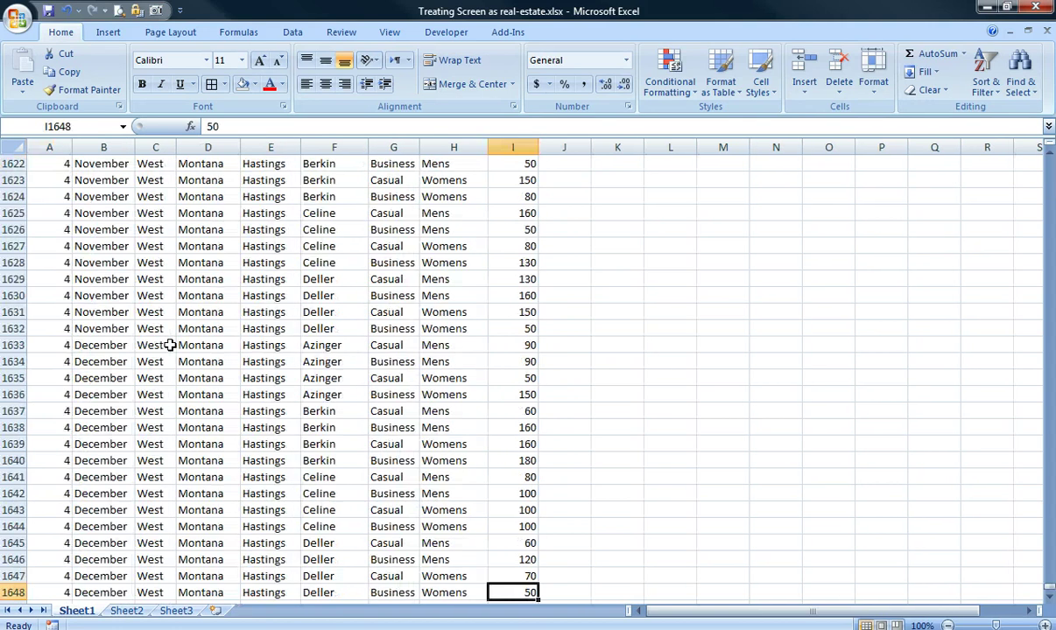
- Create a PivotTable on a new worksheet from the Sheet1 data range A1:I1648
key(ctrl+Home)
key(ctrl+End)
key(ctrl+Home)
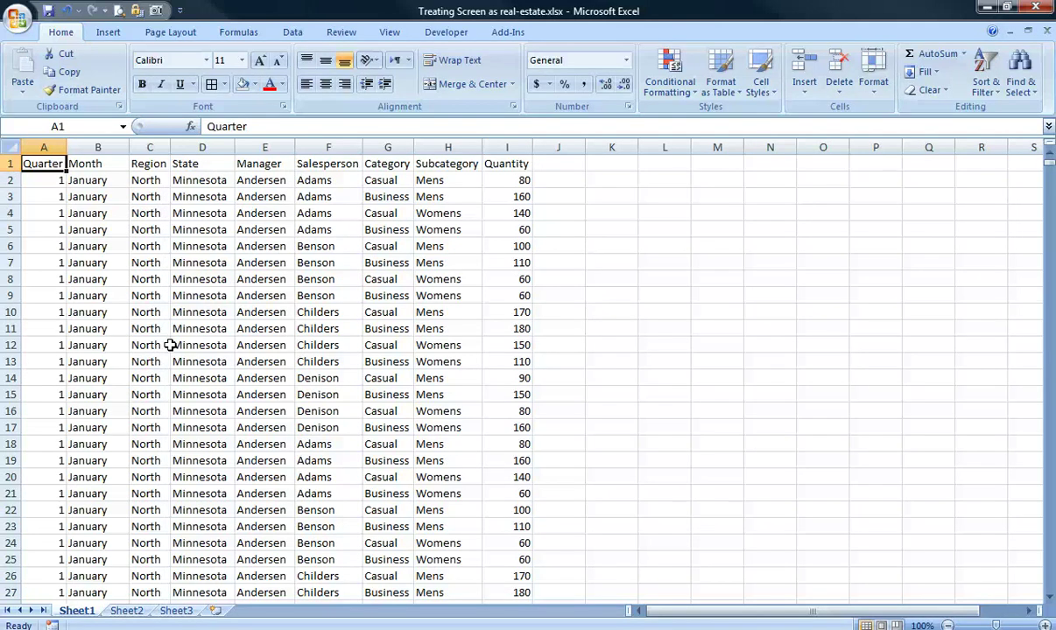
click(117, 32)
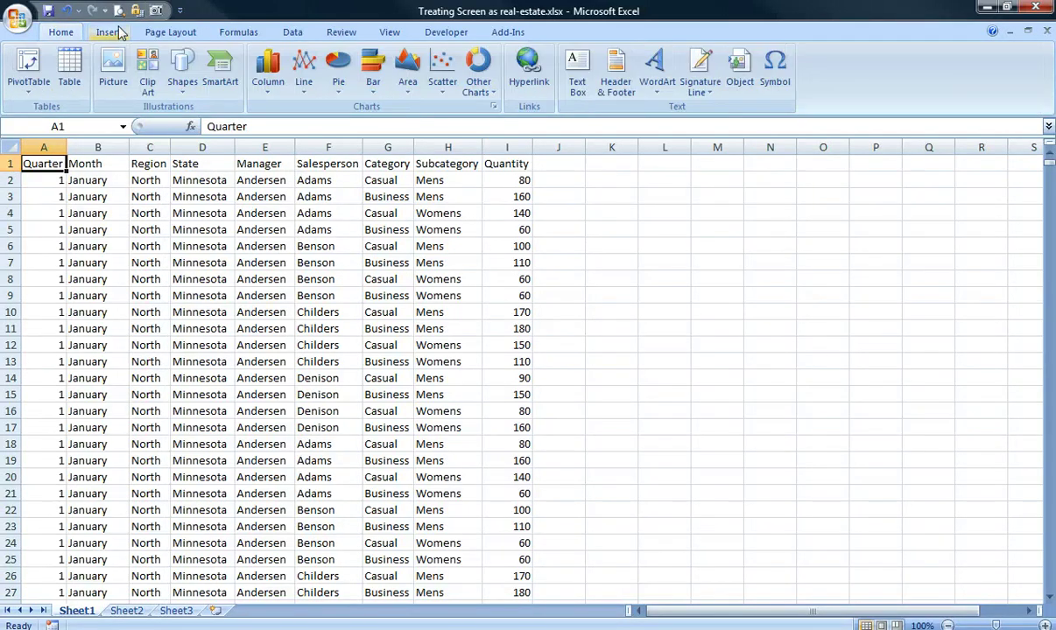
click(44, 61)
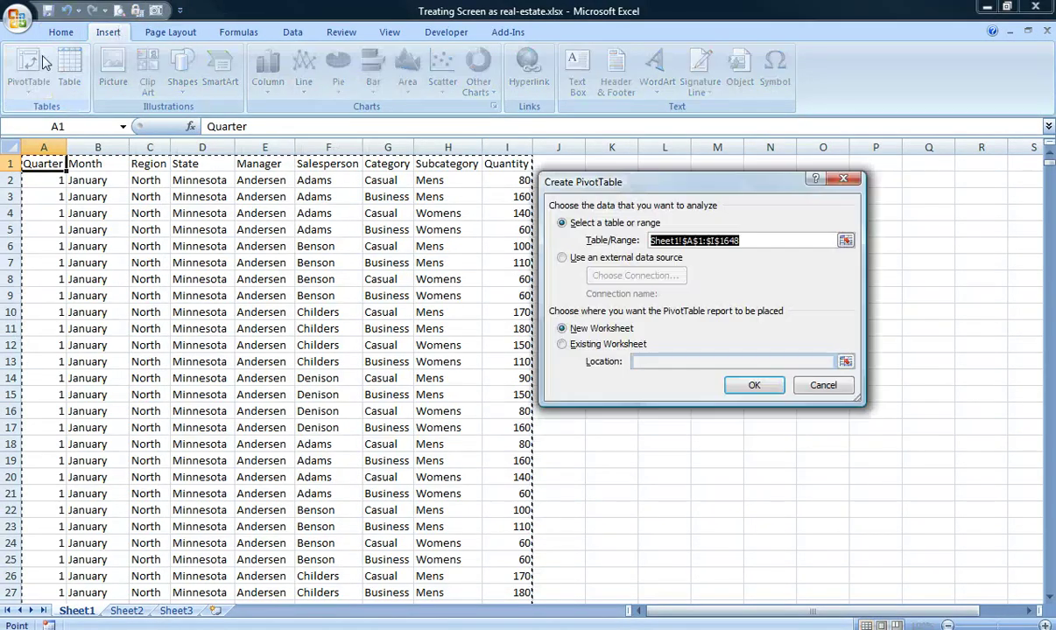
key(Return)
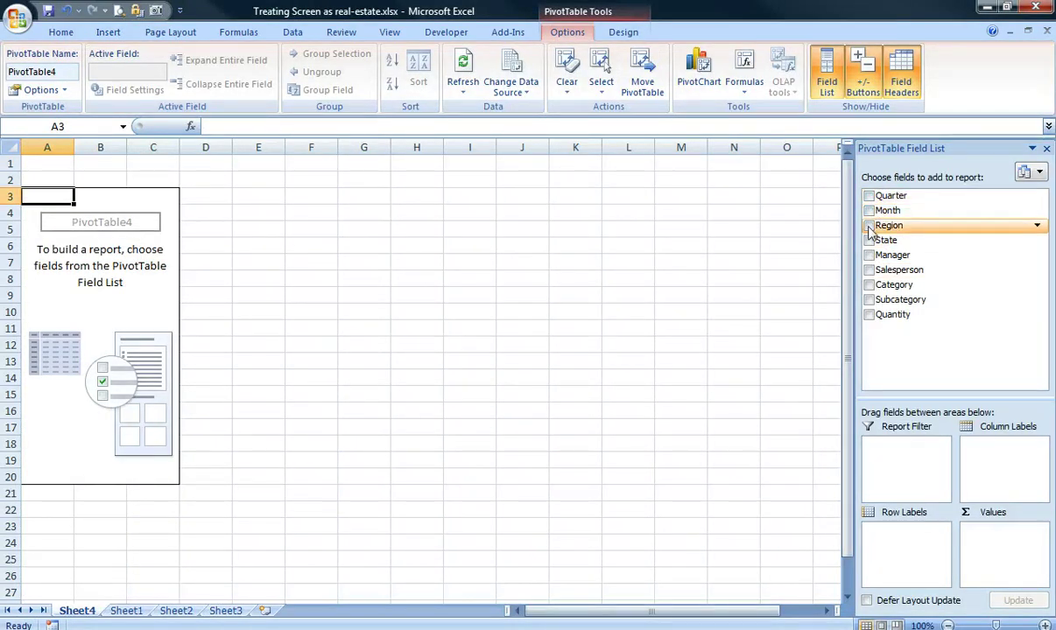
- Set up the PivotTable with Region as row labels and the sum of Quantity as values
click(868, 226)
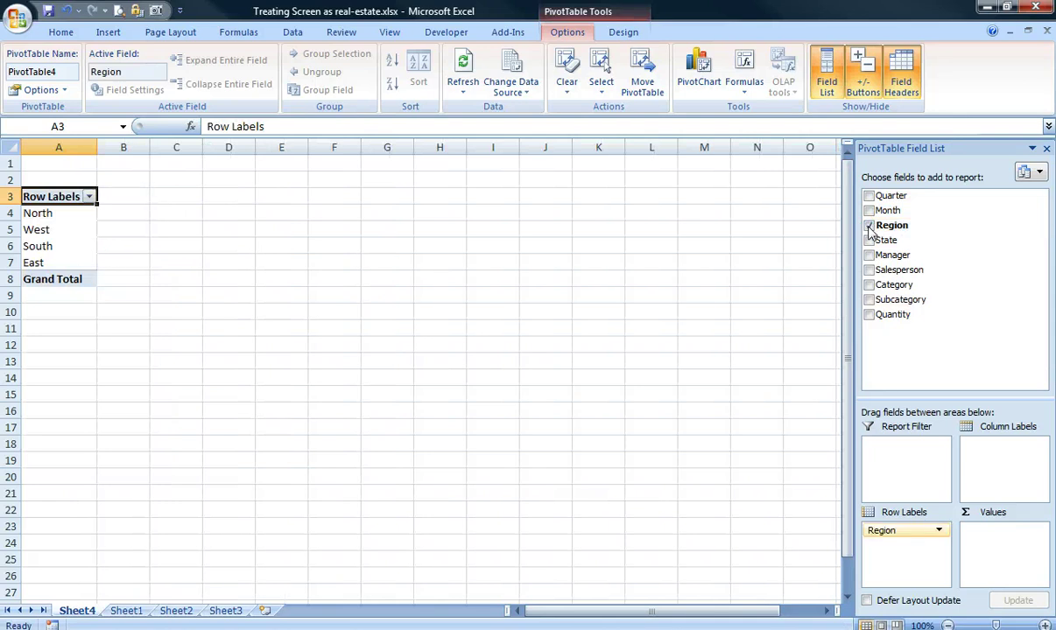
click(869, 314)
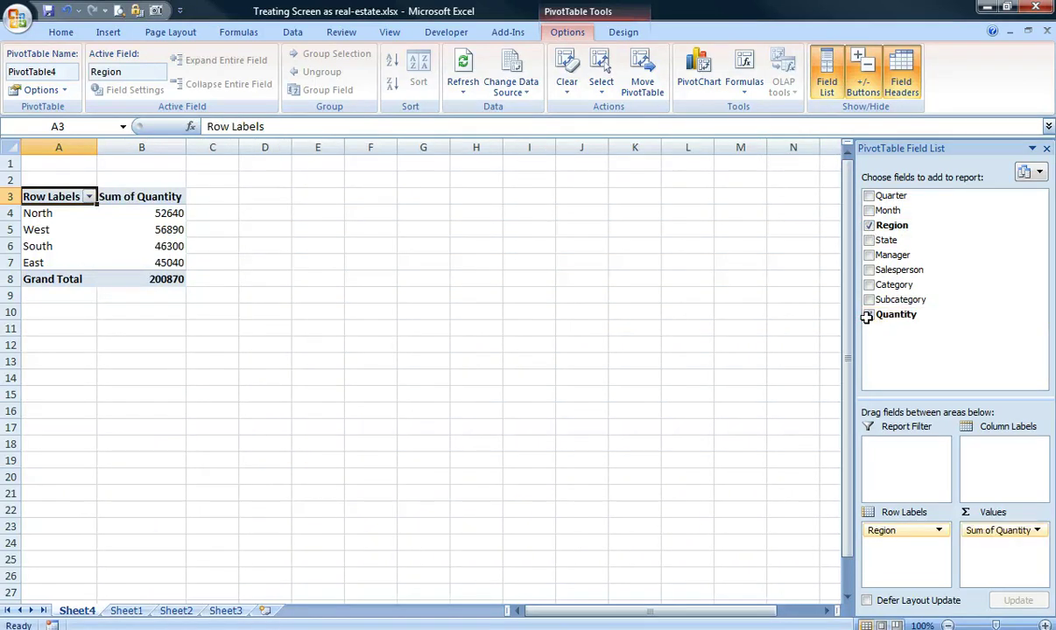
click(125, 323)
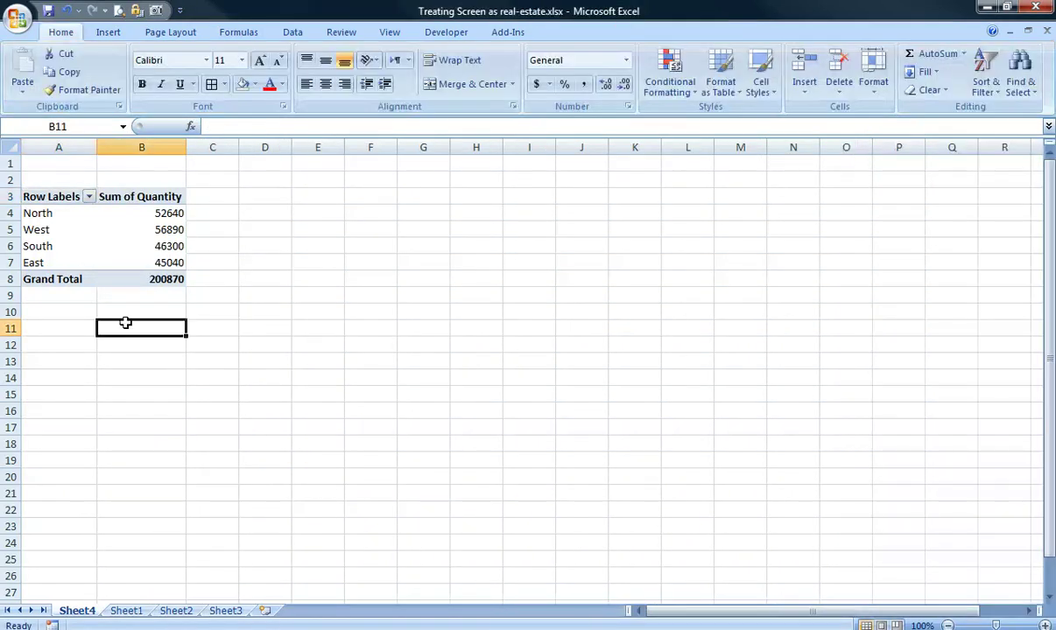
- Compare the source data on Sheet1, the PivotTable on Sheet4 and the empty Sheet2
key(ctrl+Page_Down)
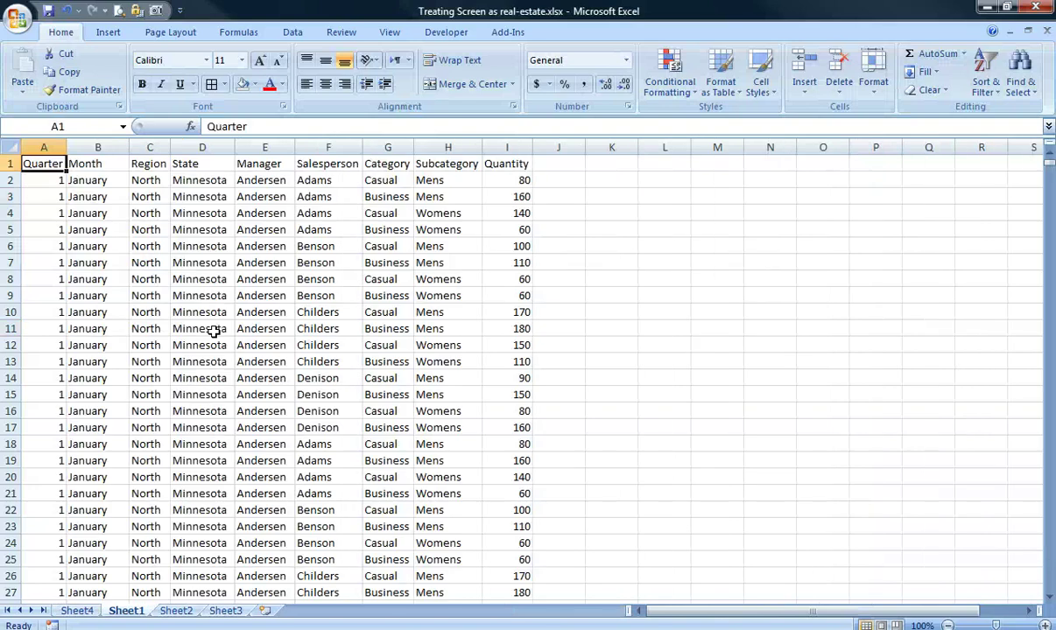
key(ctrl+End)
key(ctrl+Page_Up)
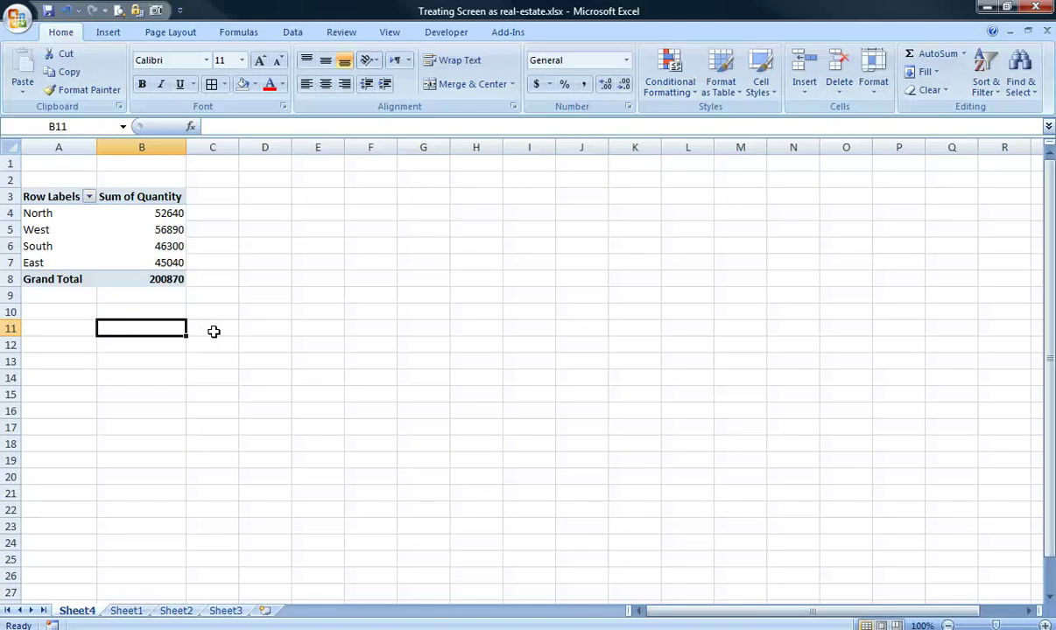
key(ctrl+Page_Down)
key(ctrl+Page_Down)
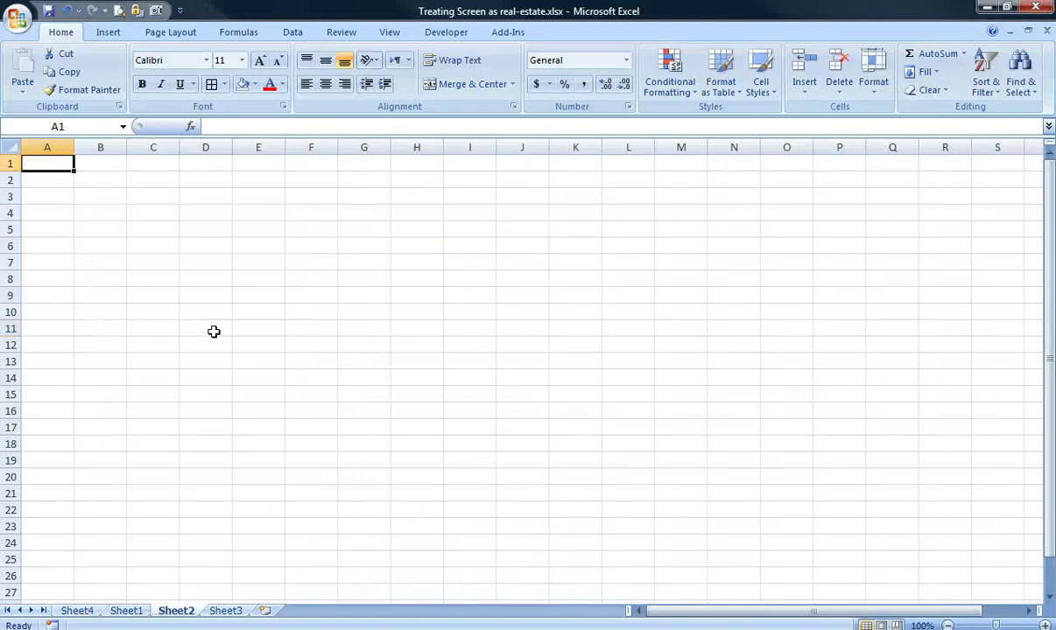
key(ctrl+Page_Up)
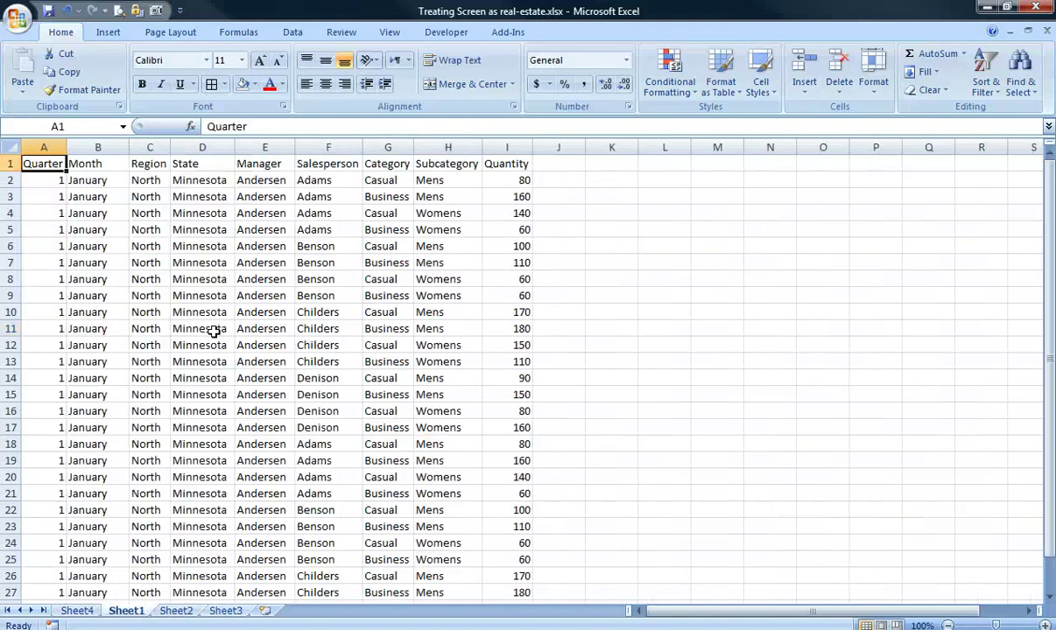
key(ctrl+Page_Down)
key(ctrl+Page_Up)
key(ctrl+Page_Up)
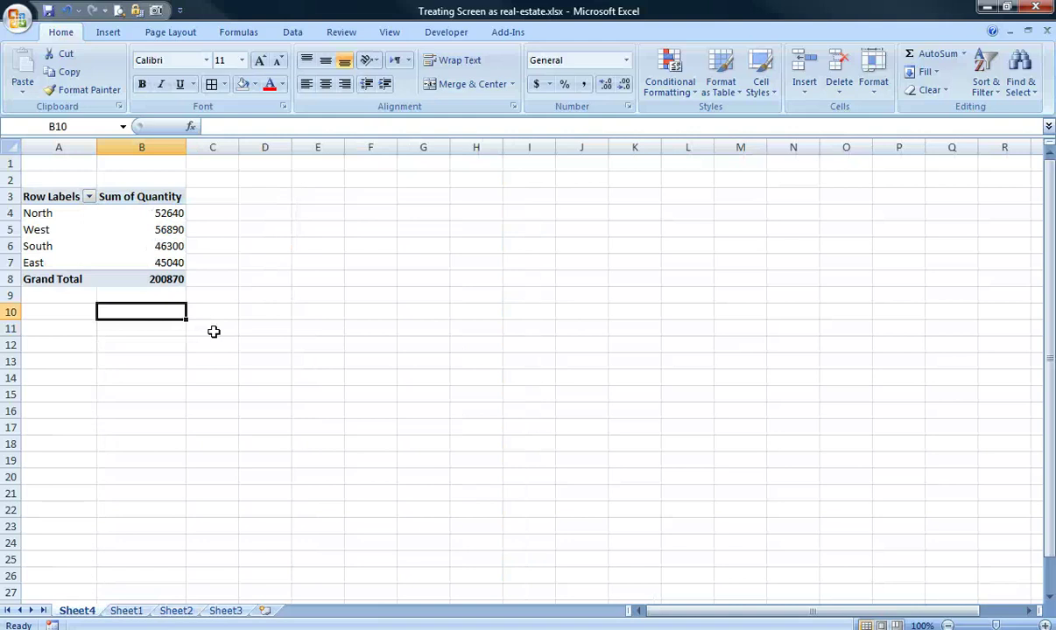
- Copy the four region rows with their quantities from the PivotTable, A4:B7, leaving out the Grand Total
key(Up)
key(Up)
key(Up)
key(Up)
key(Up)
key(Up)
key(Left)
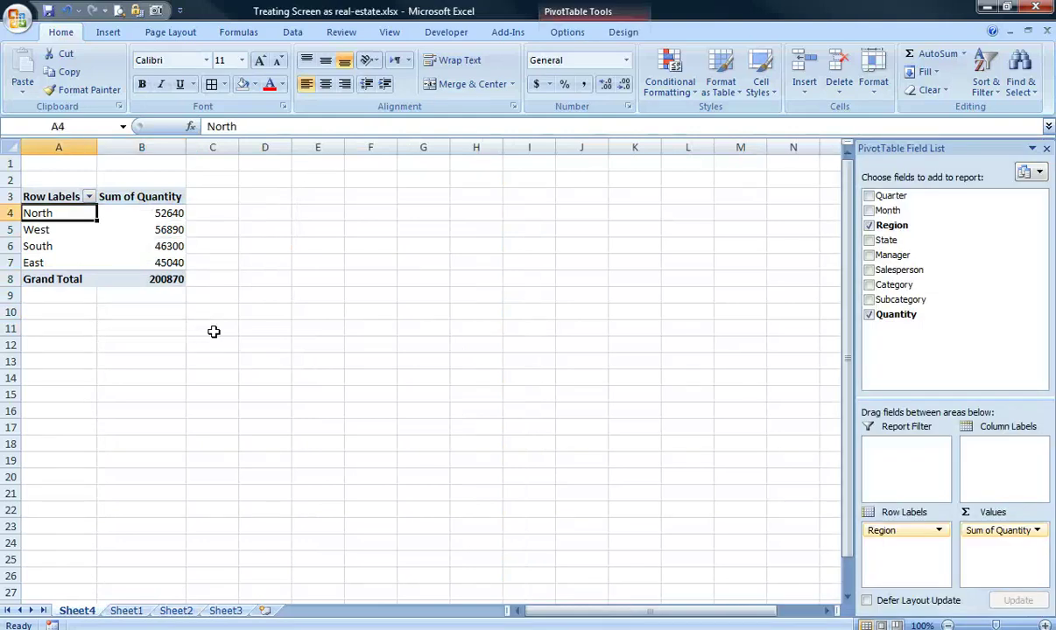
key(shift+Right)
key(Up)
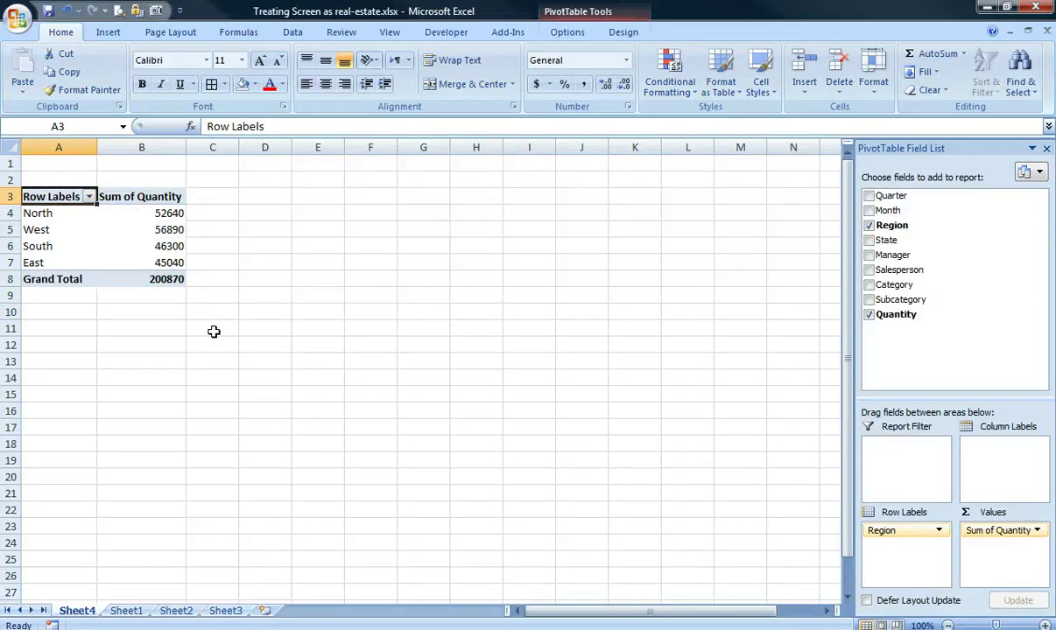
key(Down)
key(shift+Down)
key(shift+Down)
key(shift+Right)
key(shift+Down)
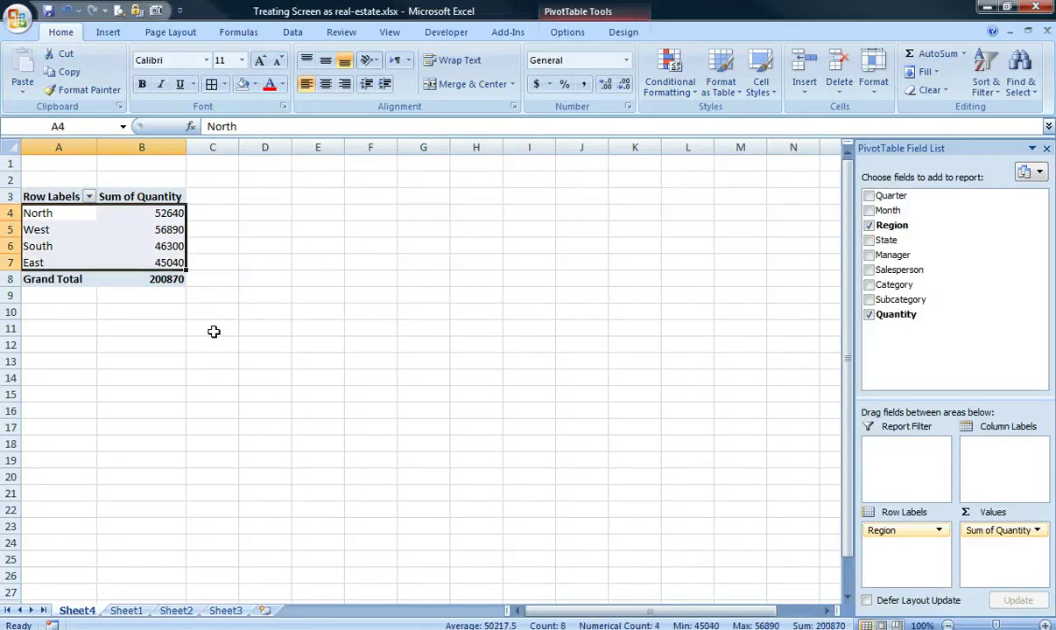
key(ctrl+c)
- Paste the copied region rows as values below the PivotTable, starting at cell A10
key(Down)
key(Down)
key(Down)
key(Down)
key(Down)
key(Down)
key(alt+e)
key(s)
key(v)
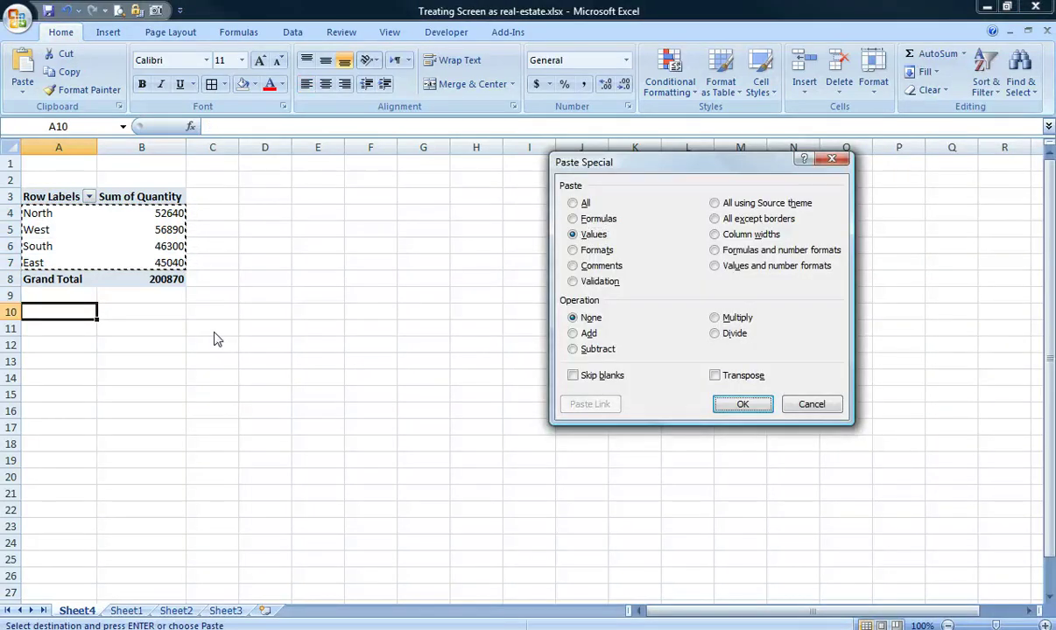
key(Return)
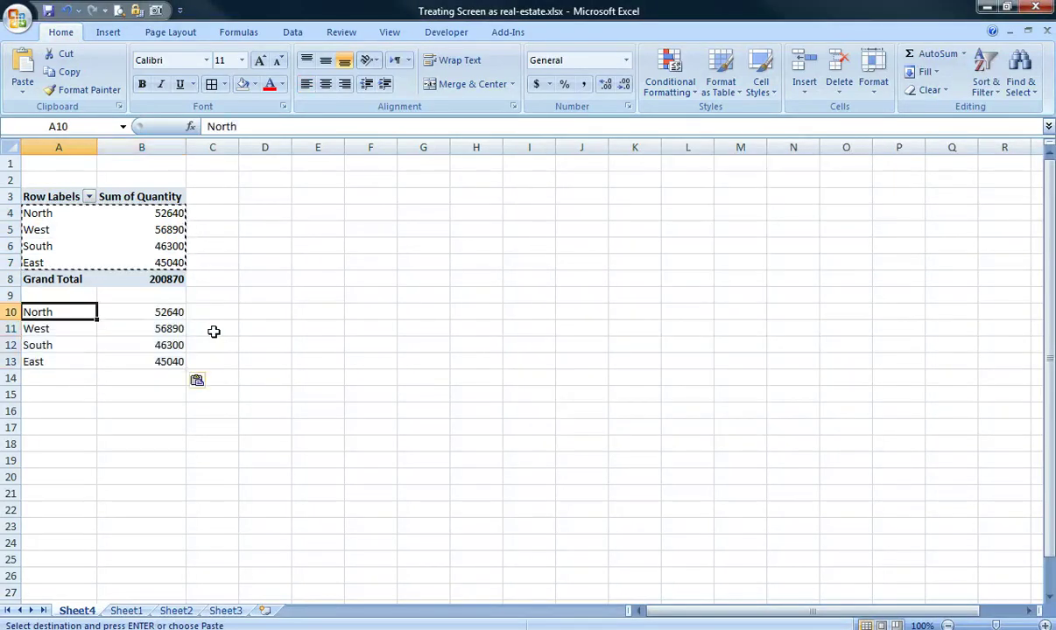
key(Escape)
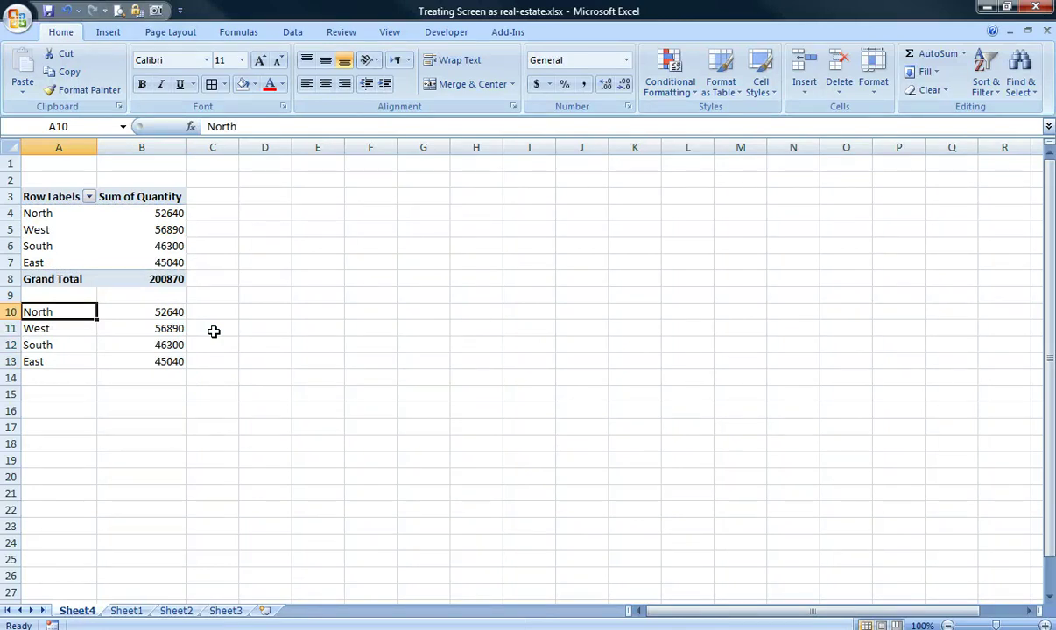
- Insert a 2-D clustered bar chart from the pasted region values in A10:B13
click(105, 32)
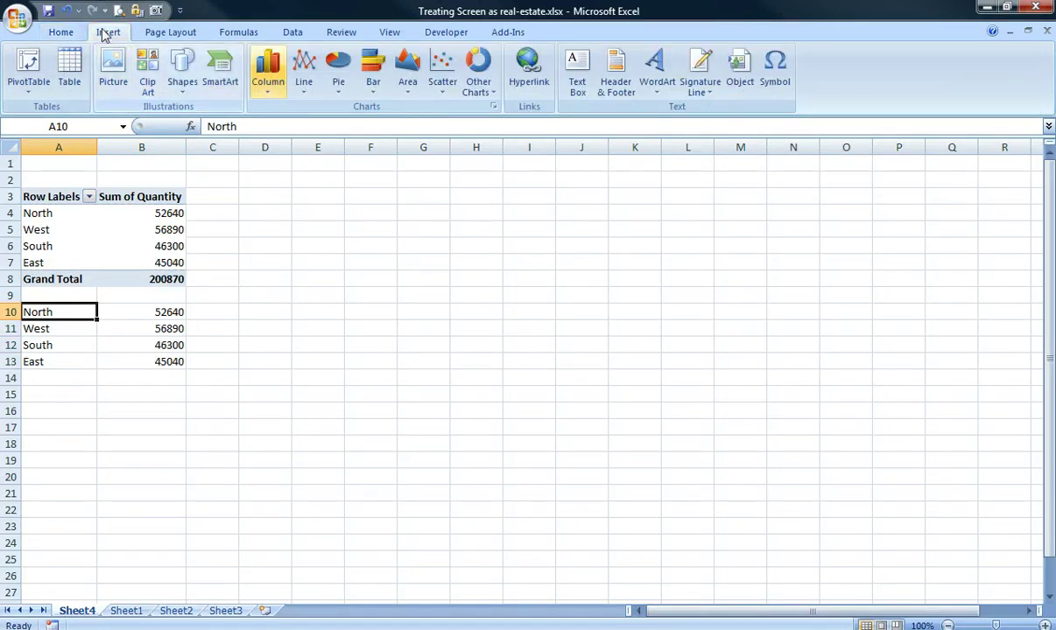
click(369, 77)
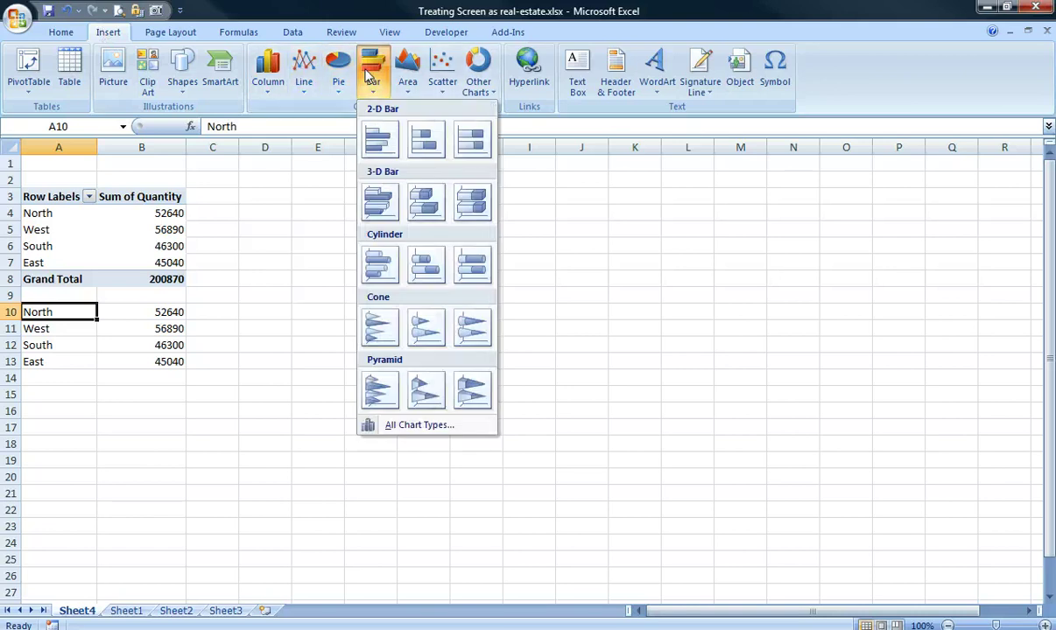
click(379, 139)
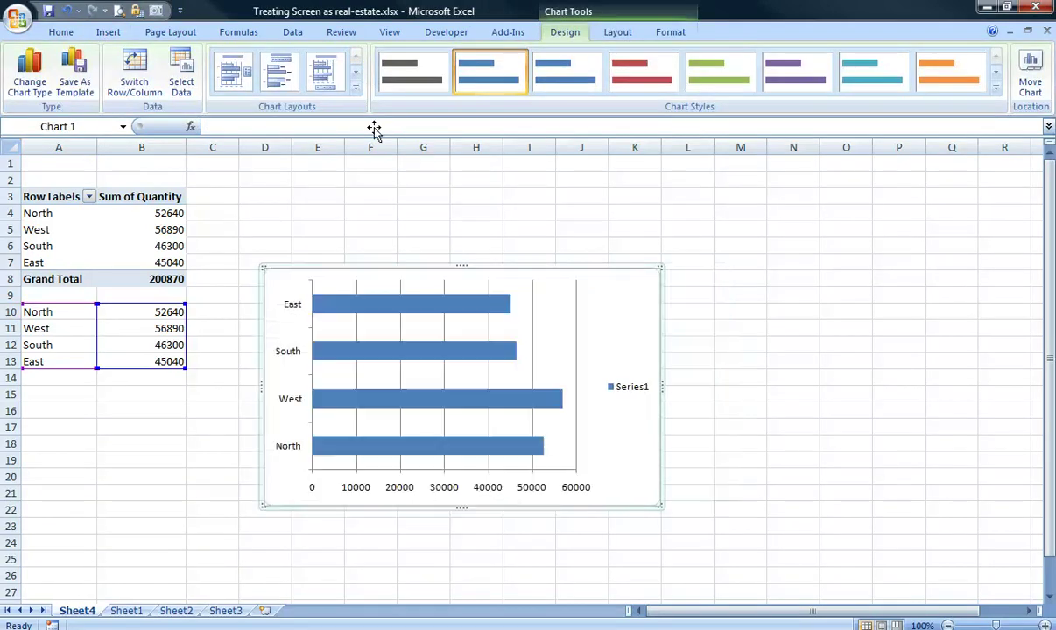
- Cut the bar chart from Sheet4, paste it into Sheet2 and place it with its upper edge in row 3
key(Delete)
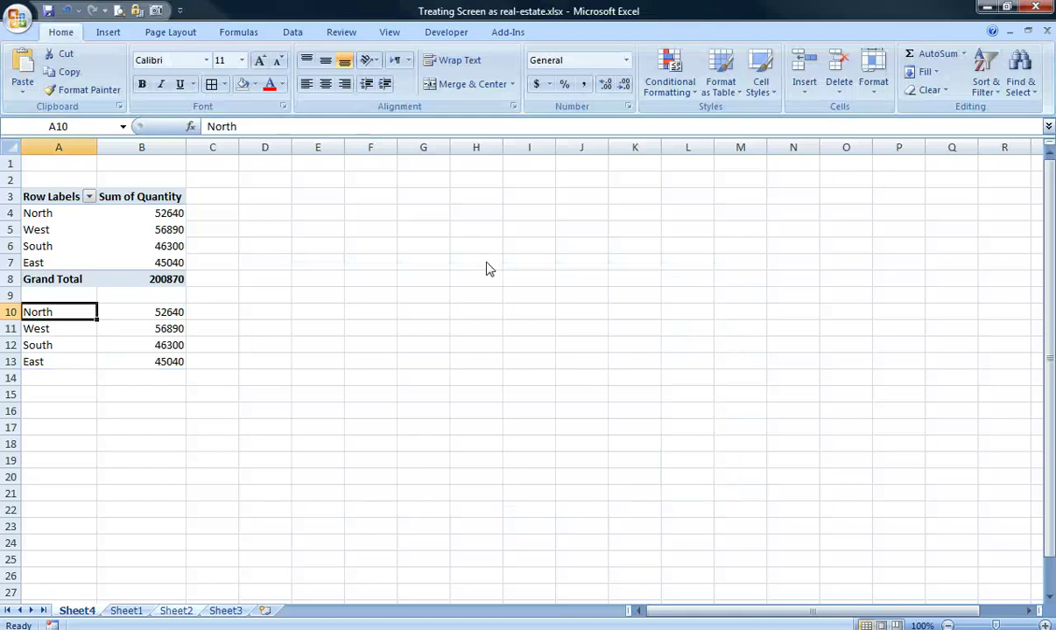
click(184, 610)
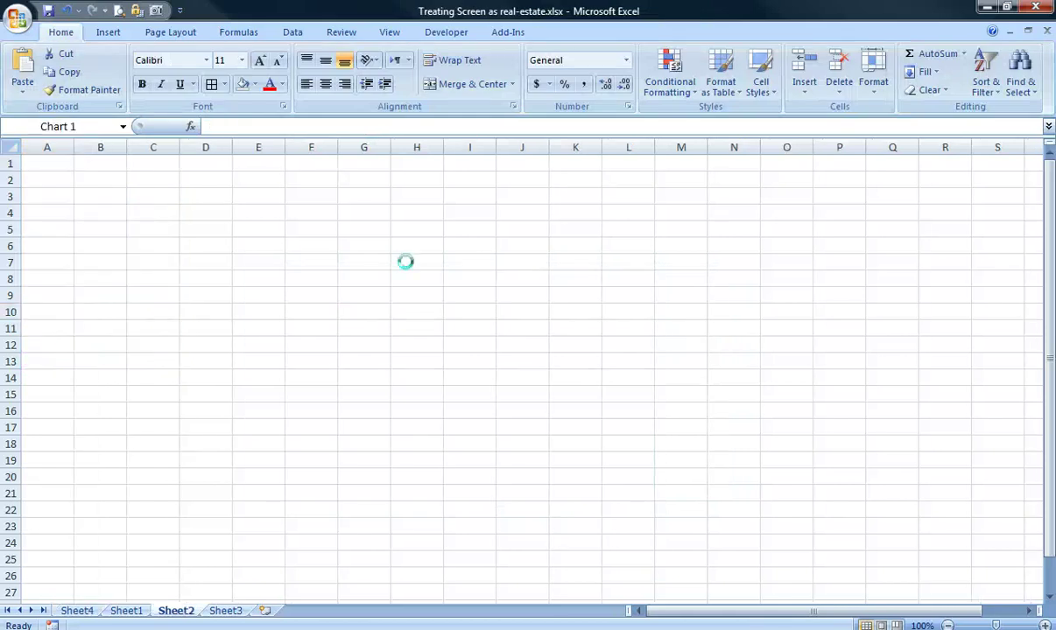
drag(386, 182, 415, 224)
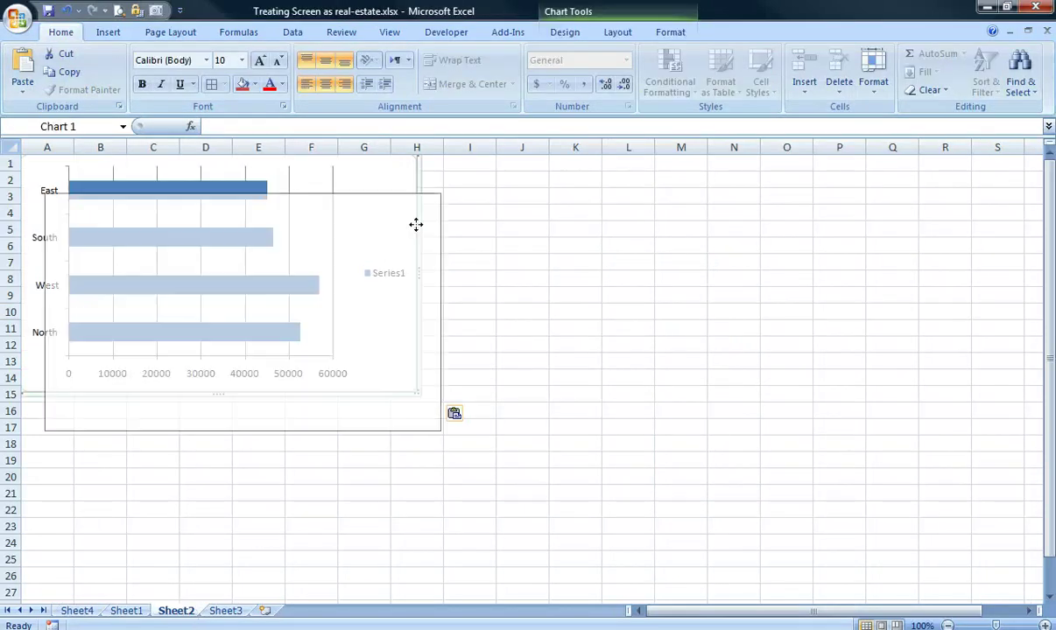
key(Escape)
- Review the source data on Sheet1, the summary on Sheet4 and the chart on Sheet2
key(ctrl+Page_Up)
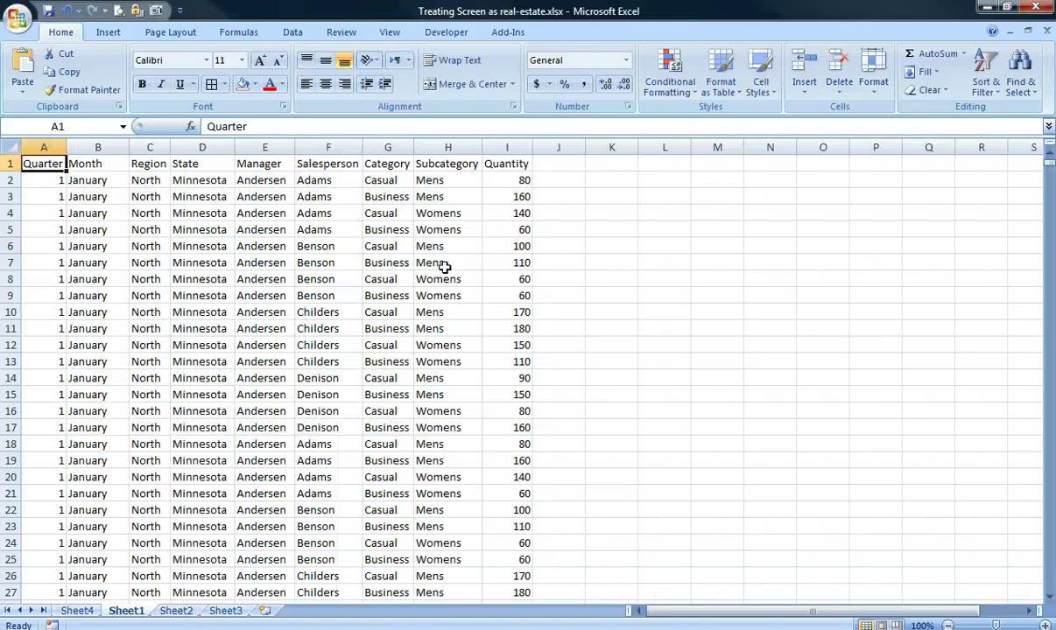
key(ctrl+End)
key(ctrl+Home)
key(ctrl+Page_Up)
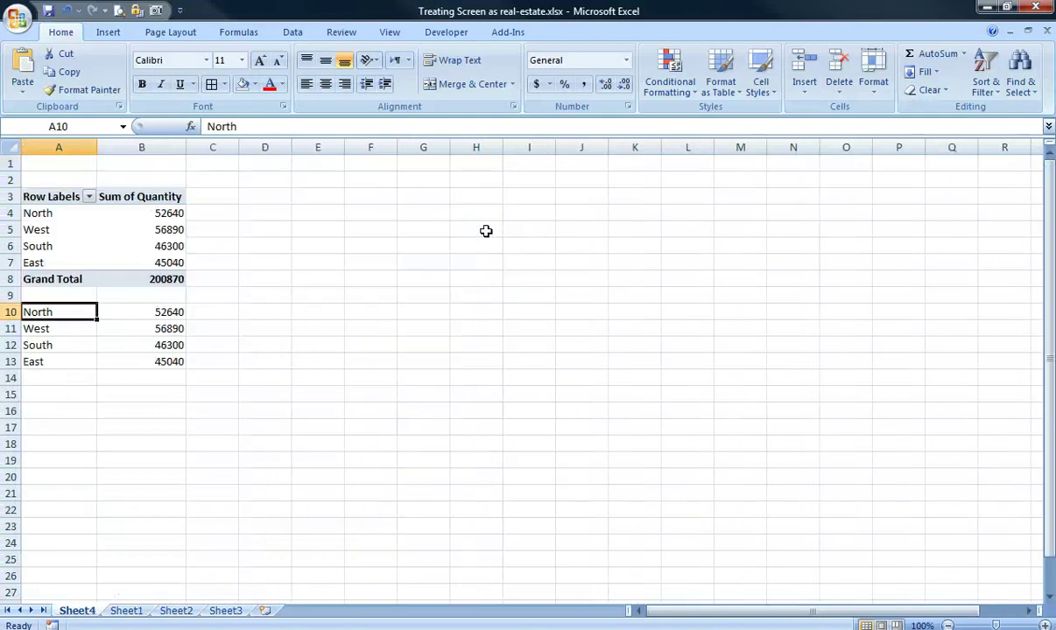
key(ctrl+Page_Down)
key(ctrl+Page_Down)
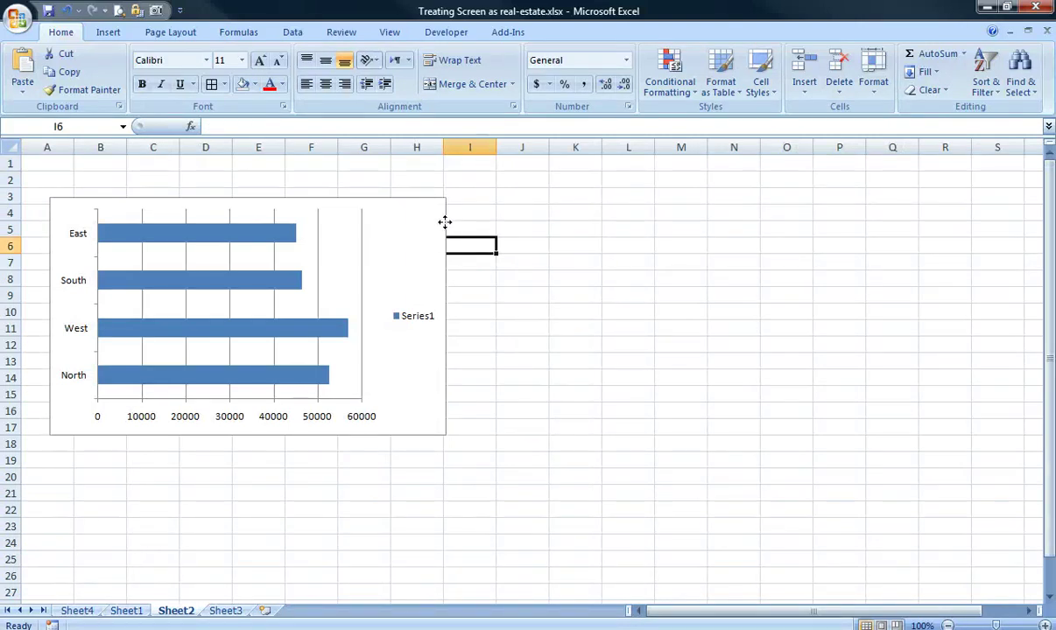
- Shift the bar chart across to start at column F, and enter the heading "Region Wise Salse" in G2 above it
drag(445, 222, 679, 223)
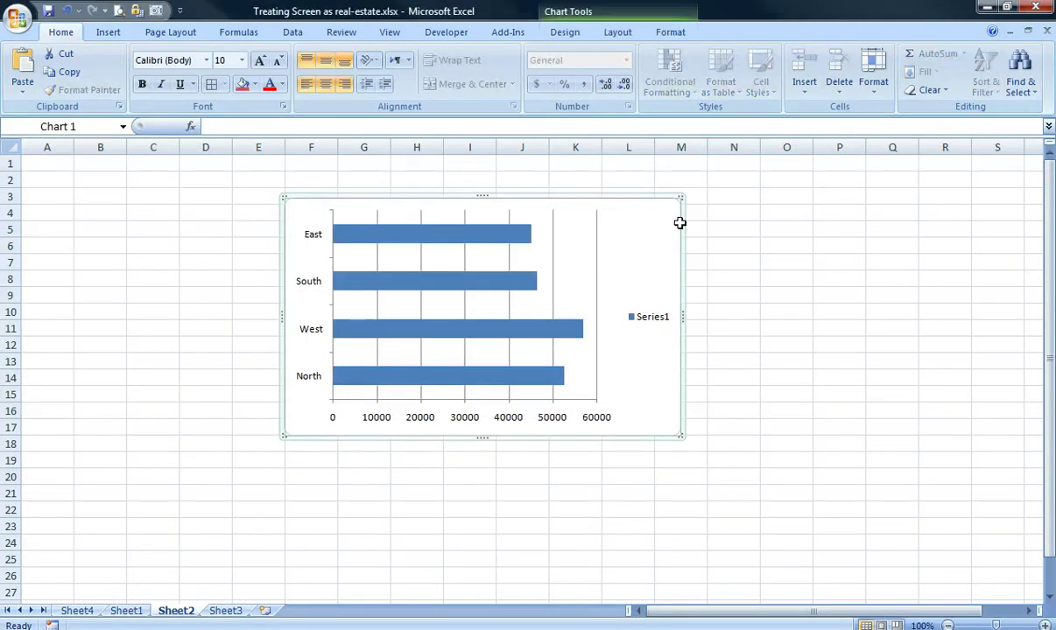
click(372, 175)
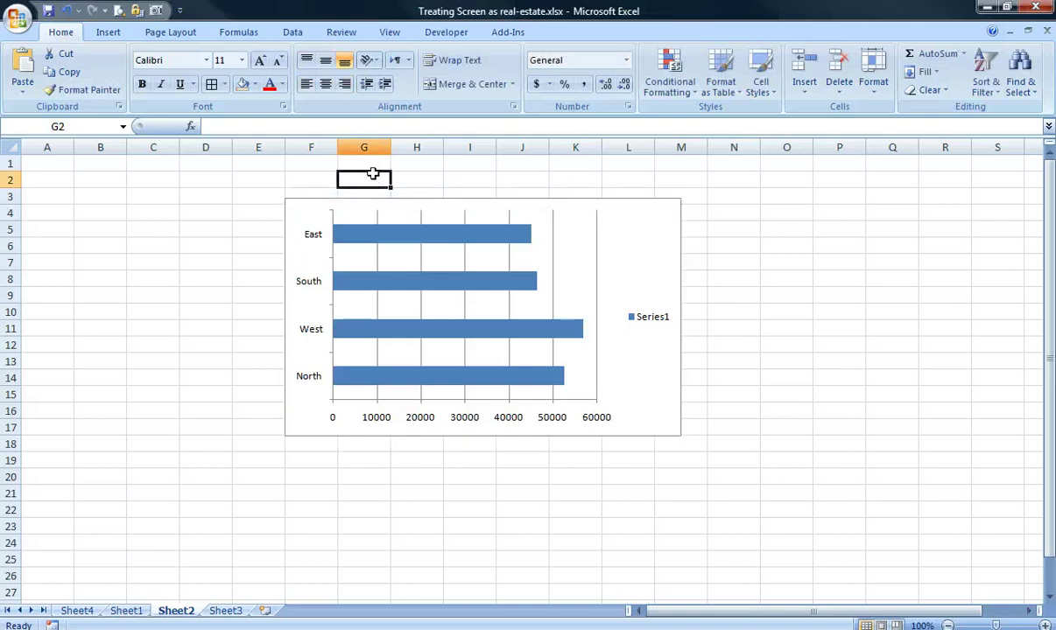
text(R)
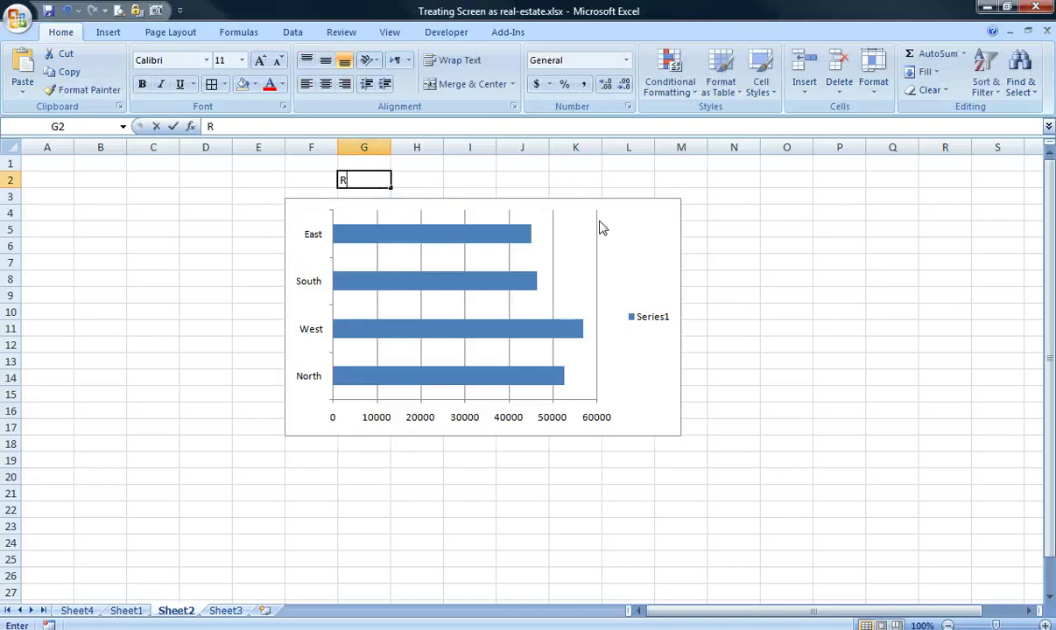
text(egion Wise )
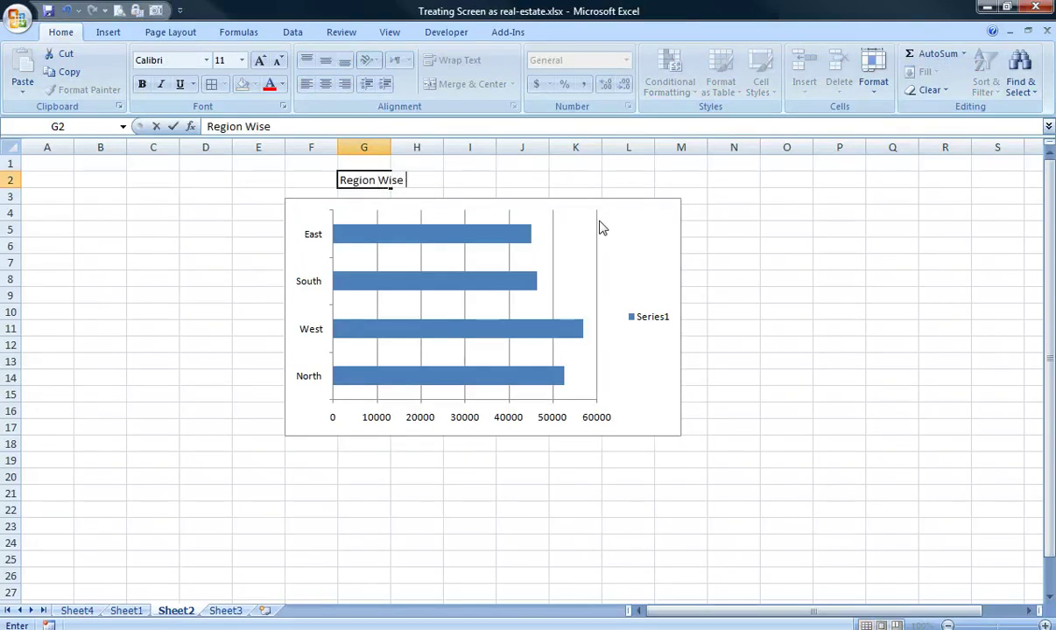
text(Salse)
key(Return)
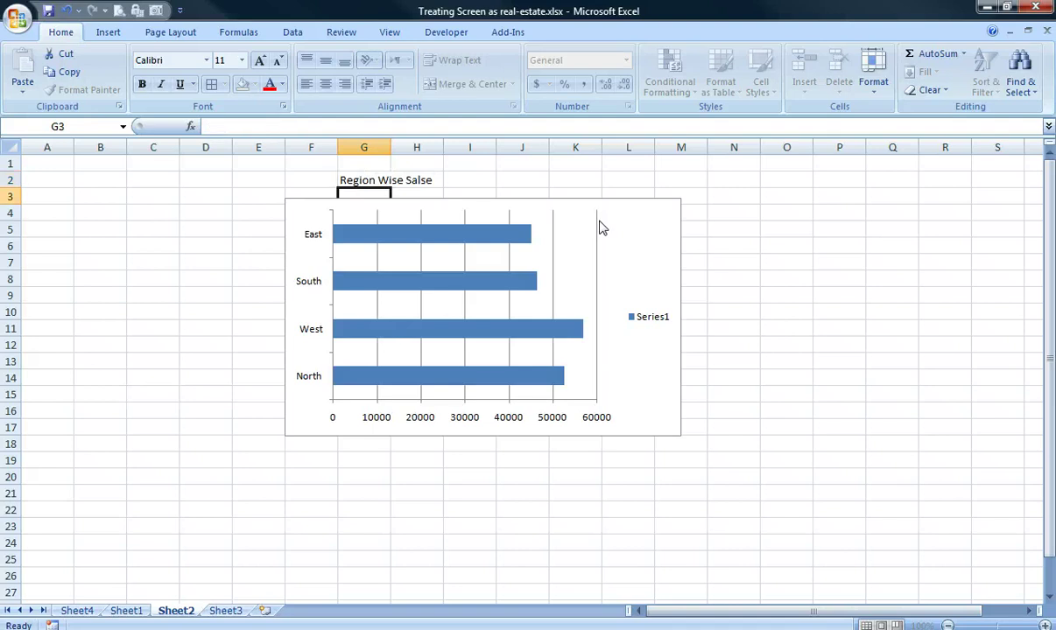
- Correct the spelling of the heading in G2 to "Region Wise Sales"
key(Up)
key(F2)
key(Left)
key(Left)
key(Delete)
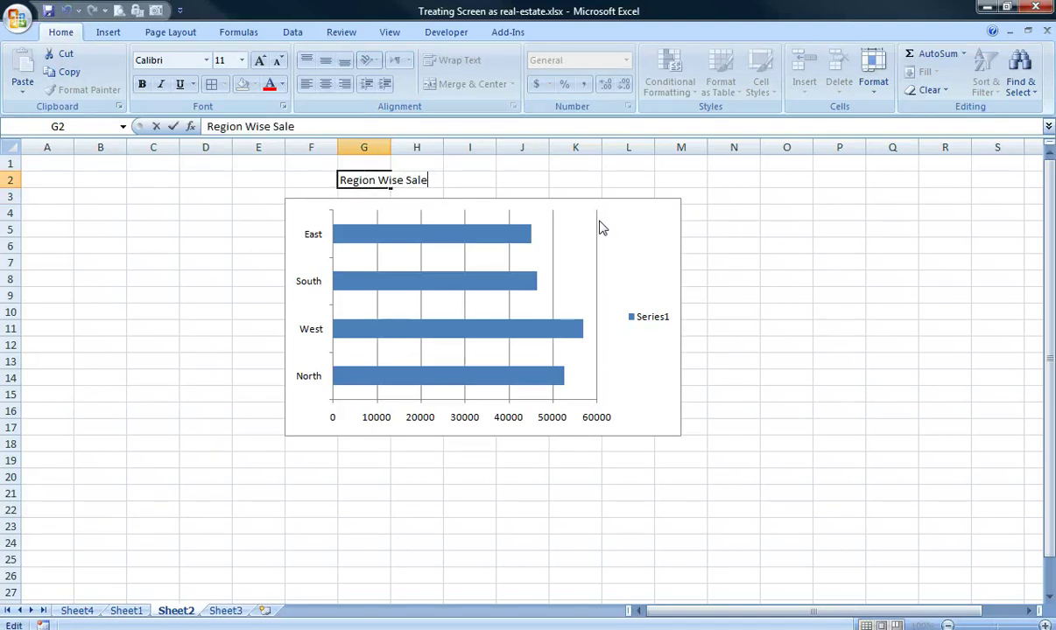
key(End)
text(s)
key(Return)
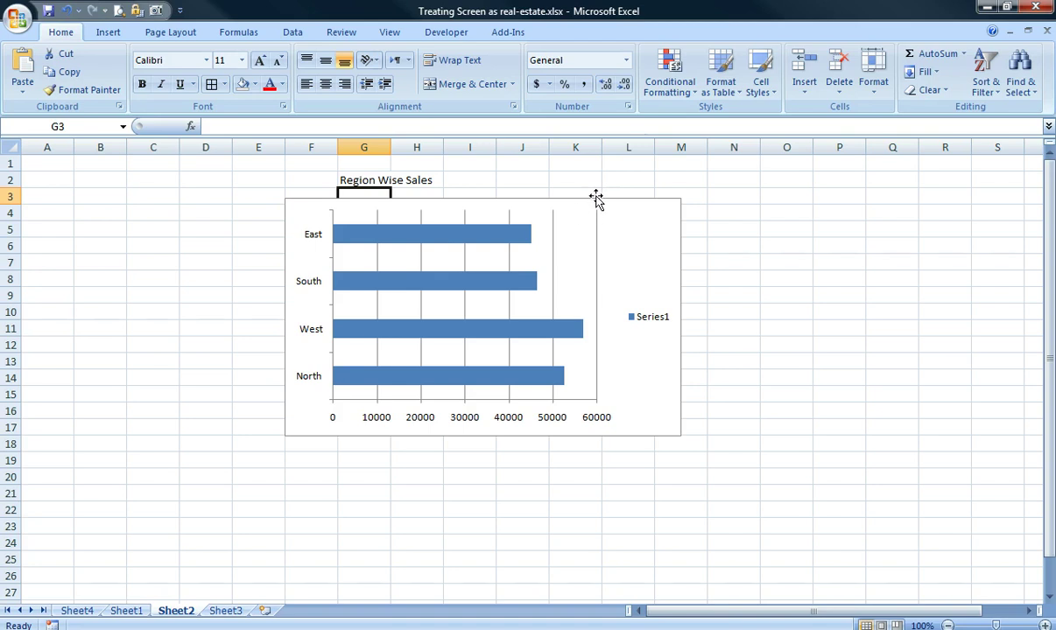
- Delete the vertical gridlines from the bar chart on Sheet2
click(595, 198)
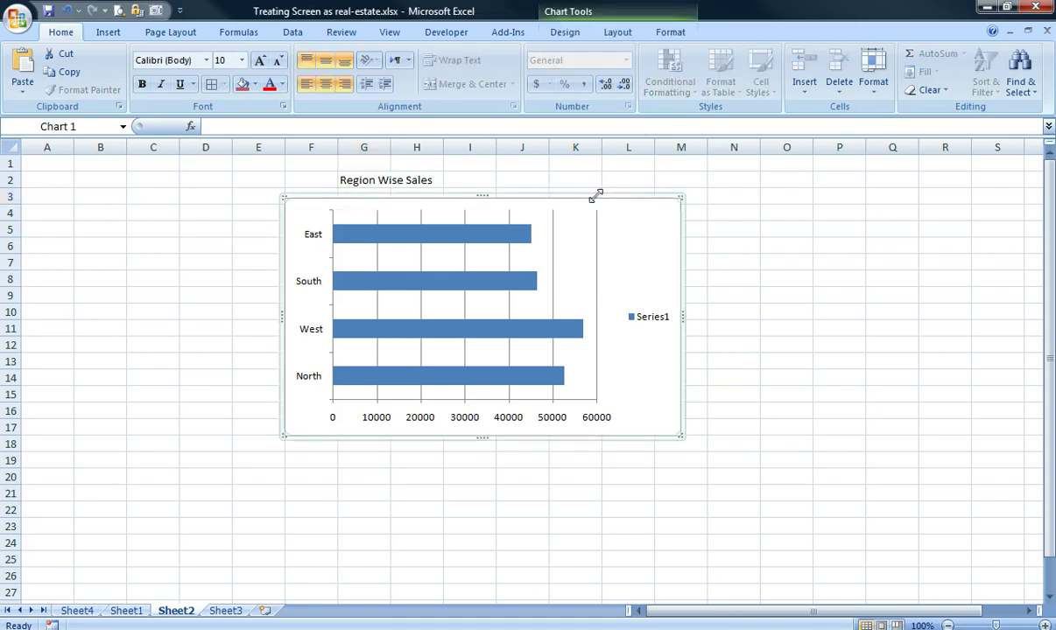
click(596, 265)
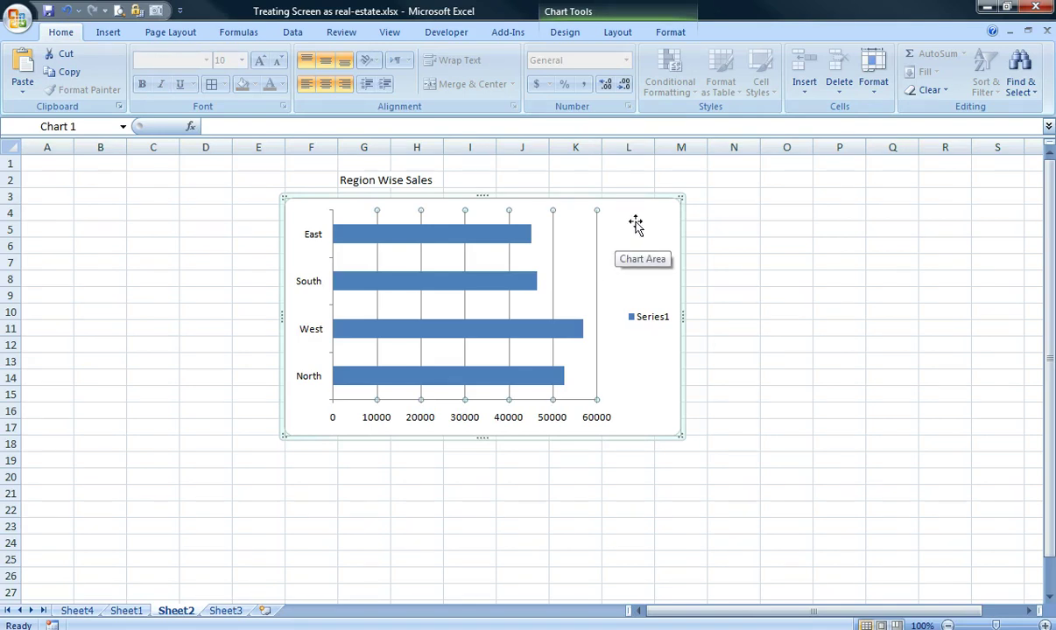
key(Delete)
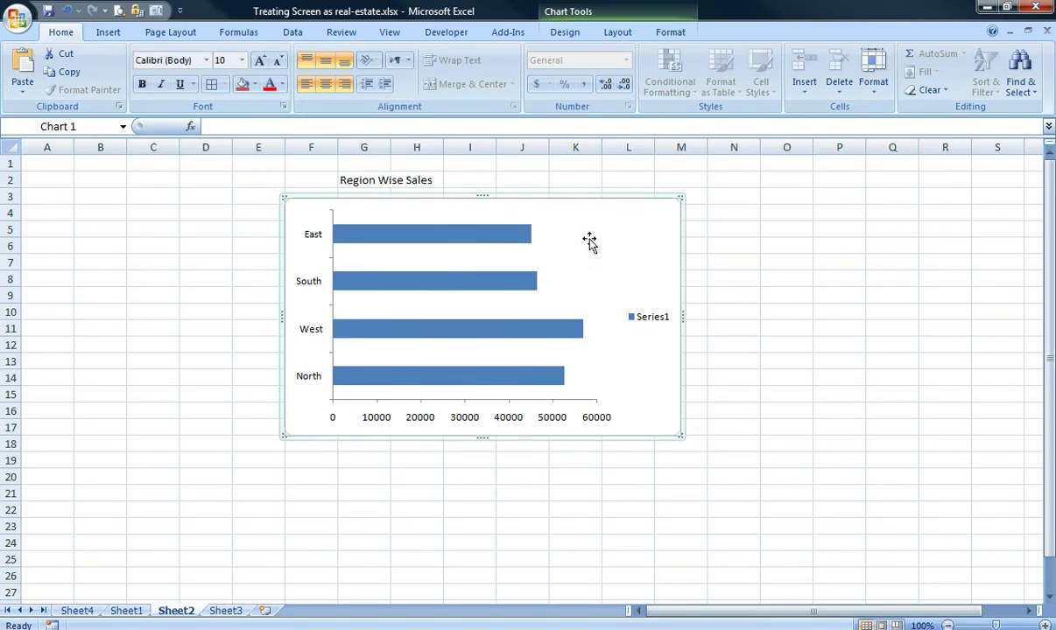
- Delete the Series1 legend and the horizontal value axis from the bar chart
click(652, 317)
key(Delete)
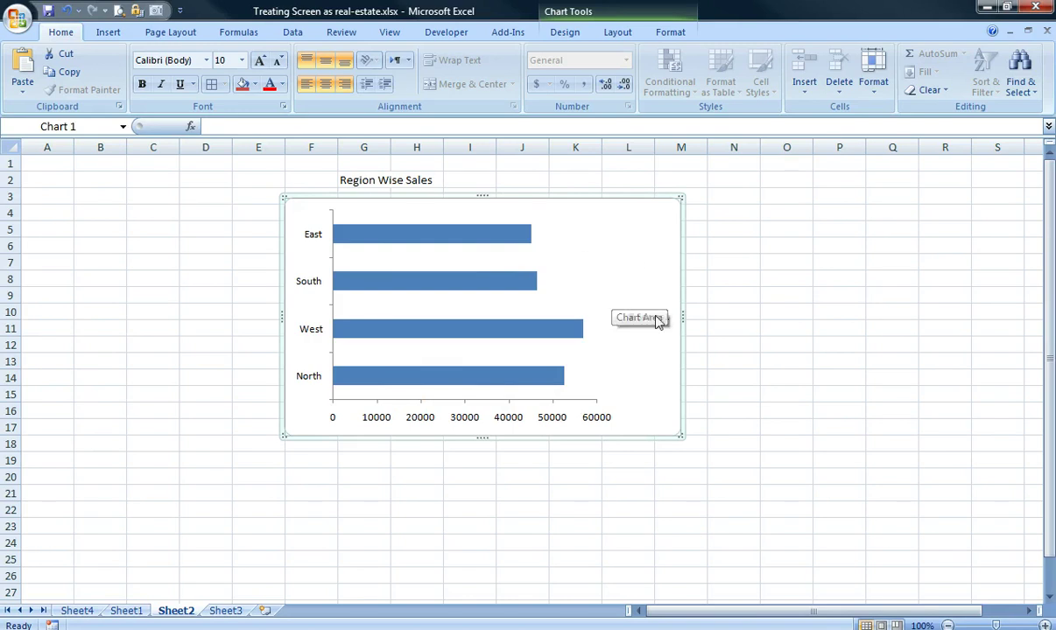
key(ctrl+z)
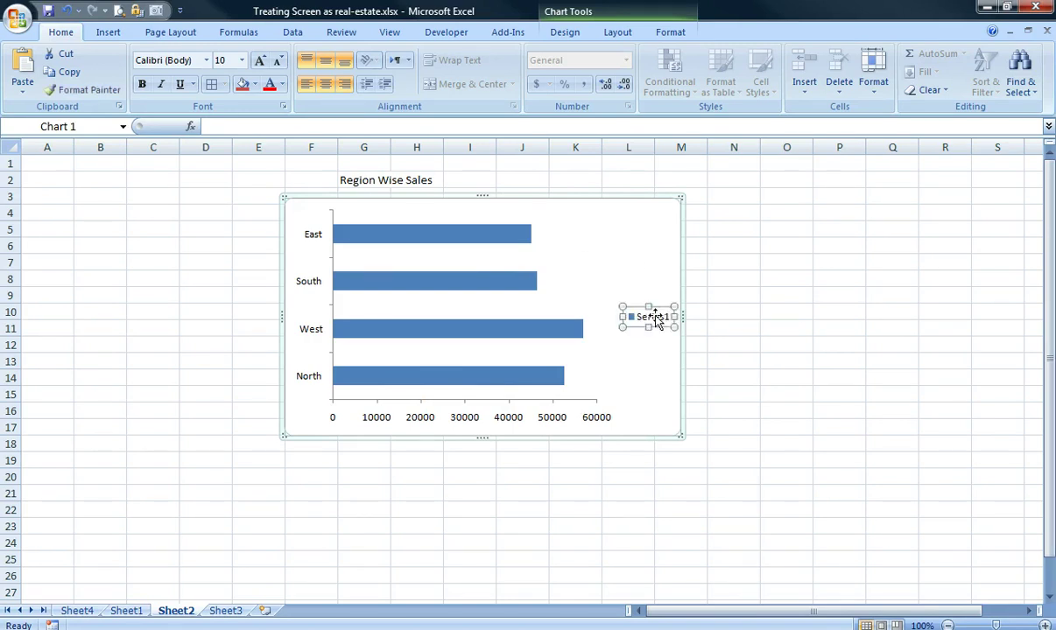
key(Delete)
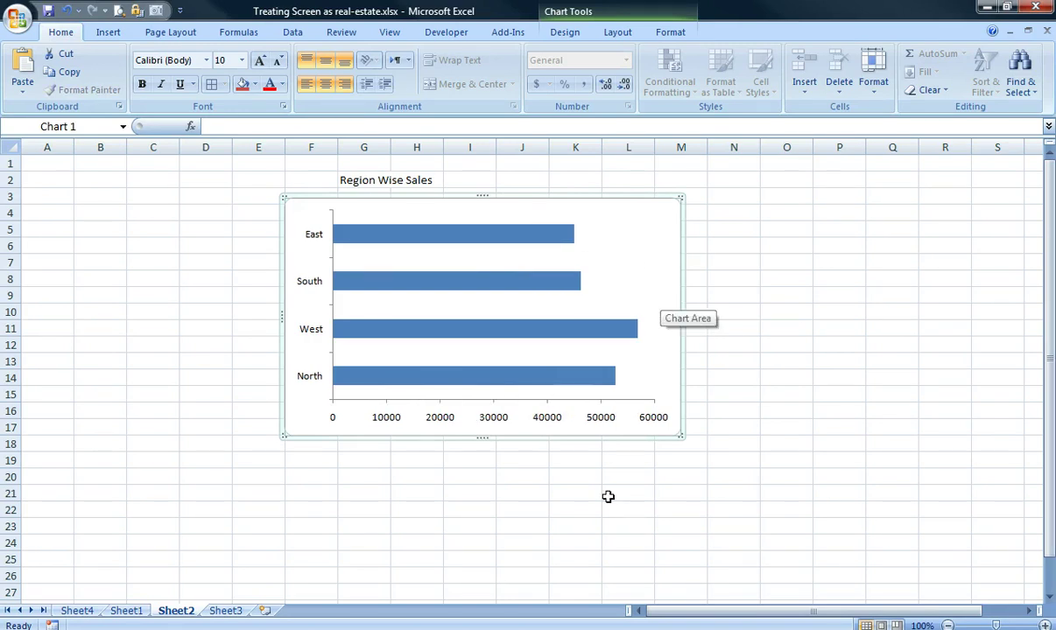
click(575, 407)
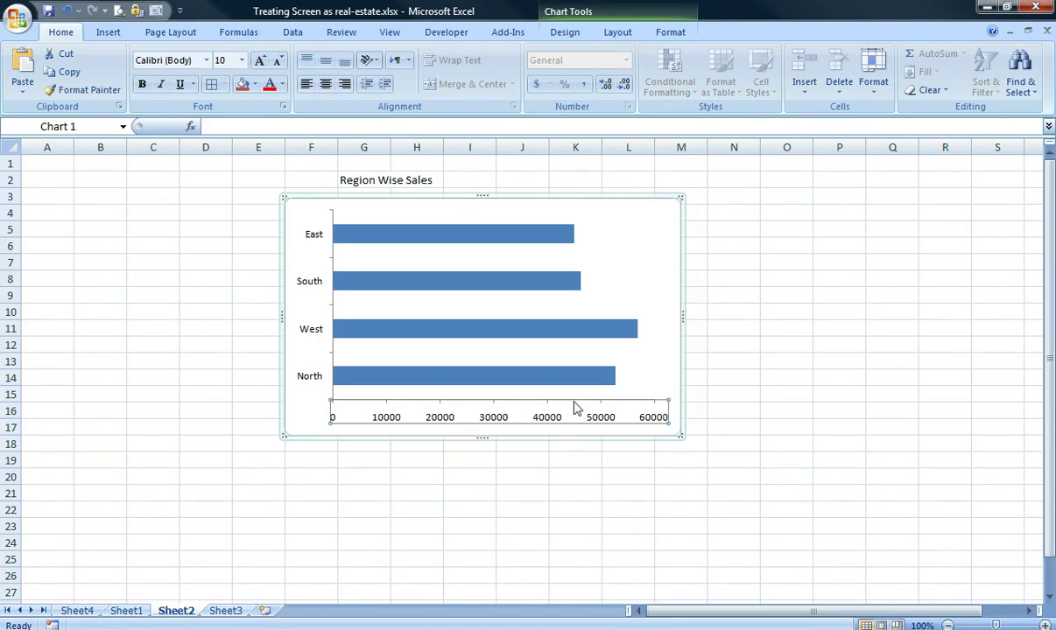
key(Delete)
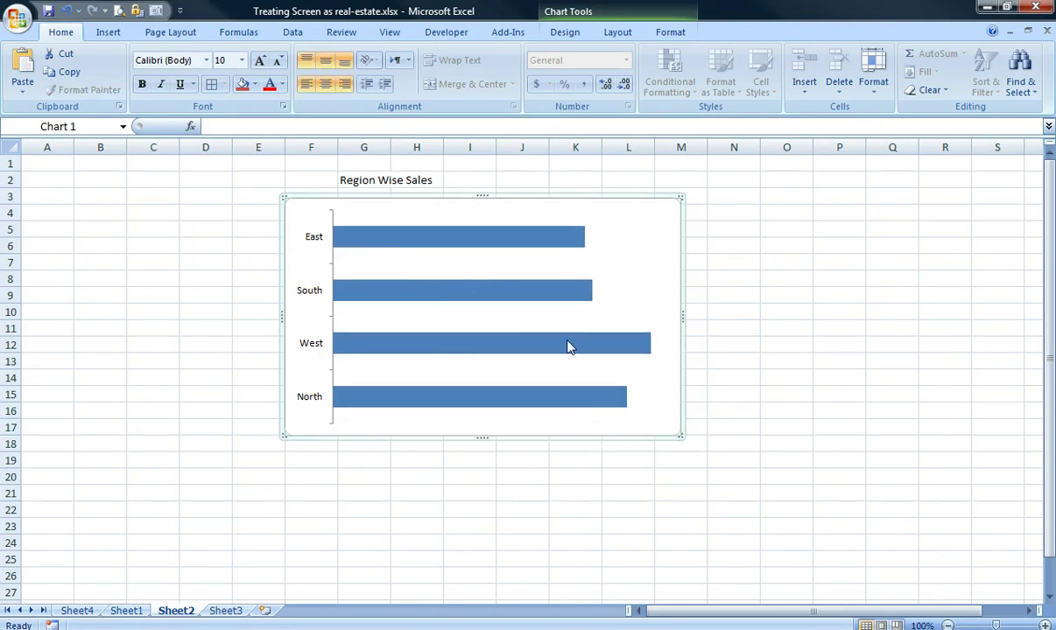
- Set the bar chart's plot area and chart area to No Fill
click(625, 231)
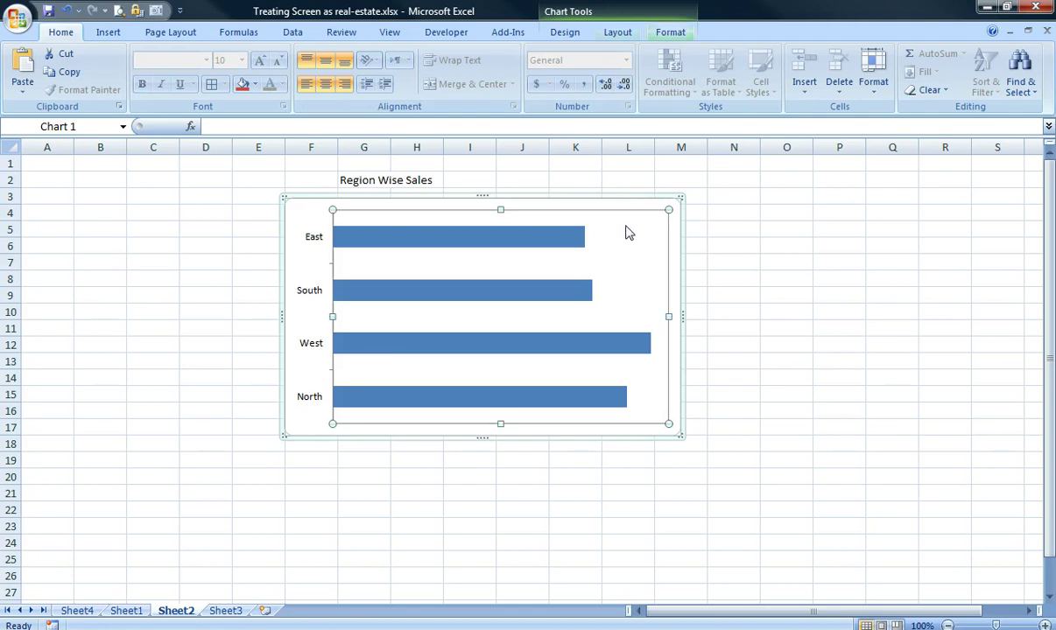
click(575, 35)
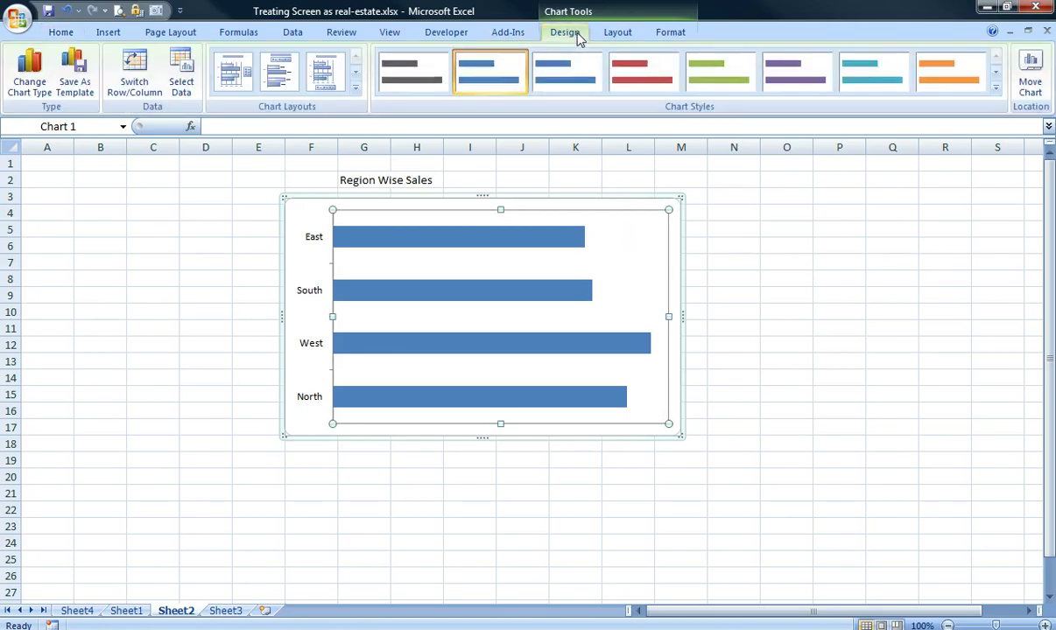
click(670, 35)
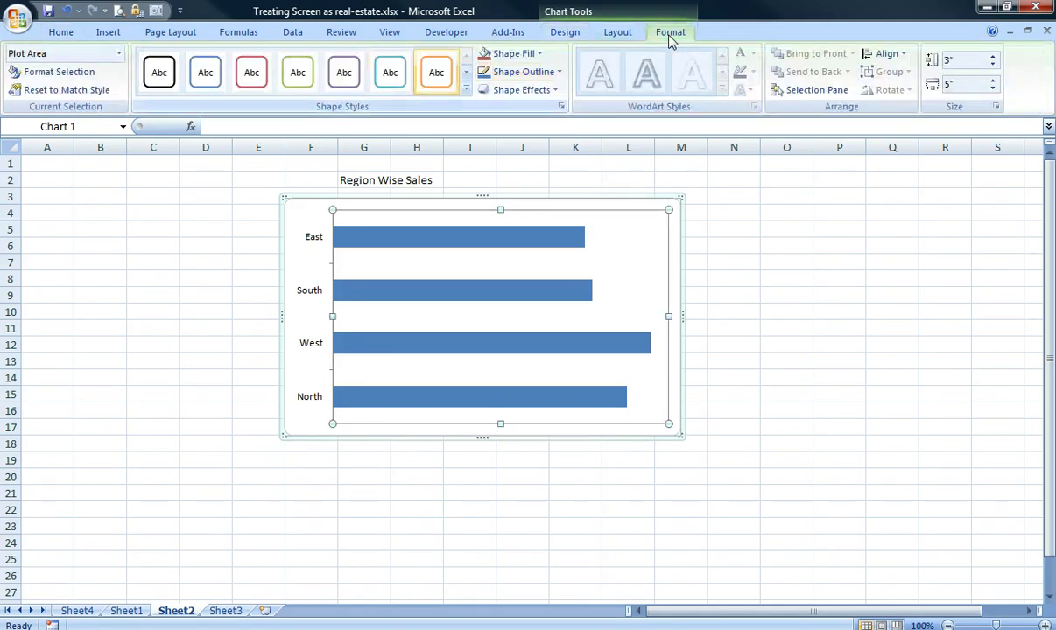
click(537, 57)
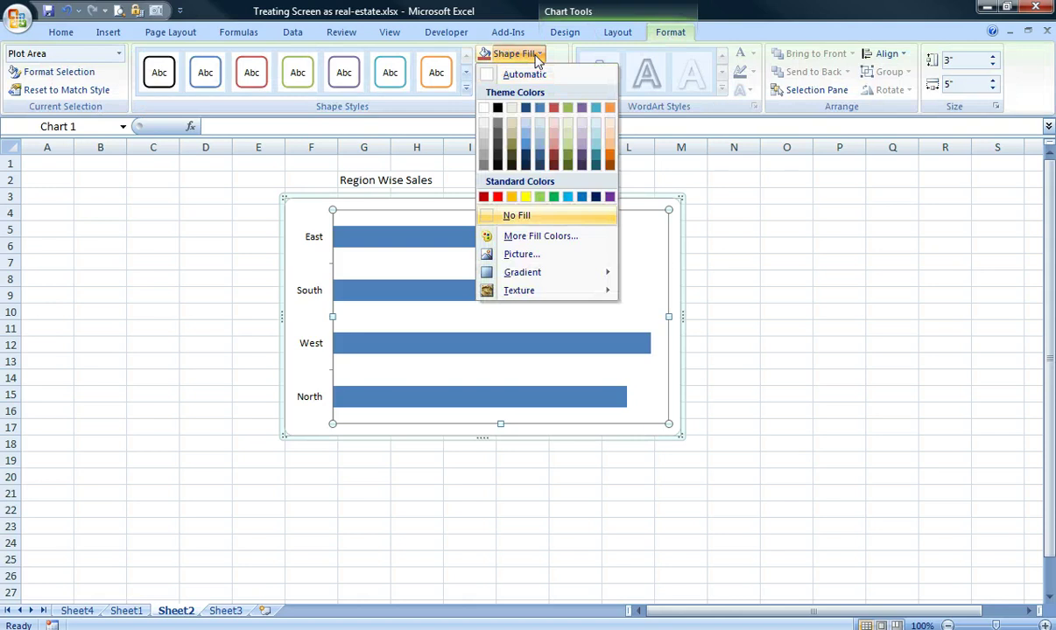
click(519, 216)
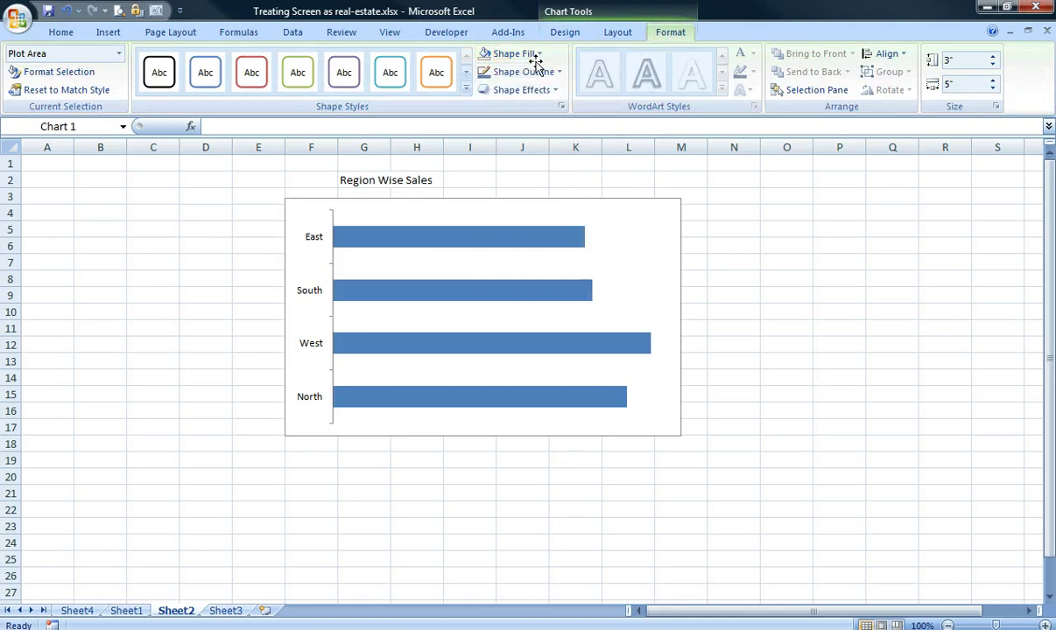
click(533, 224)
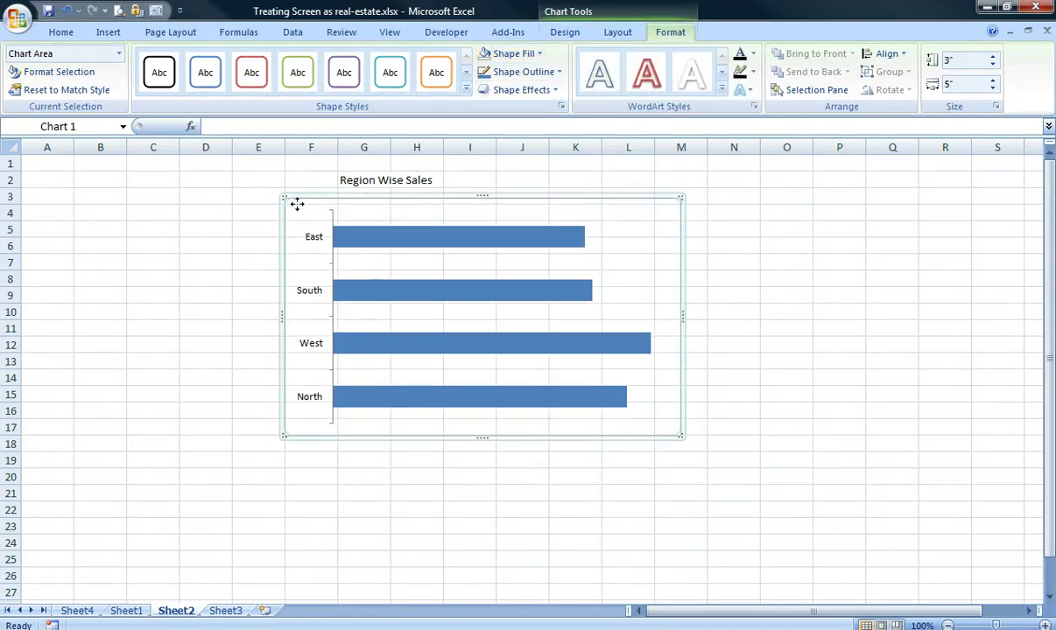
- Shift the bar chart across to start at column H and set its border to No Outline
drag(296, 207, 479, 53)
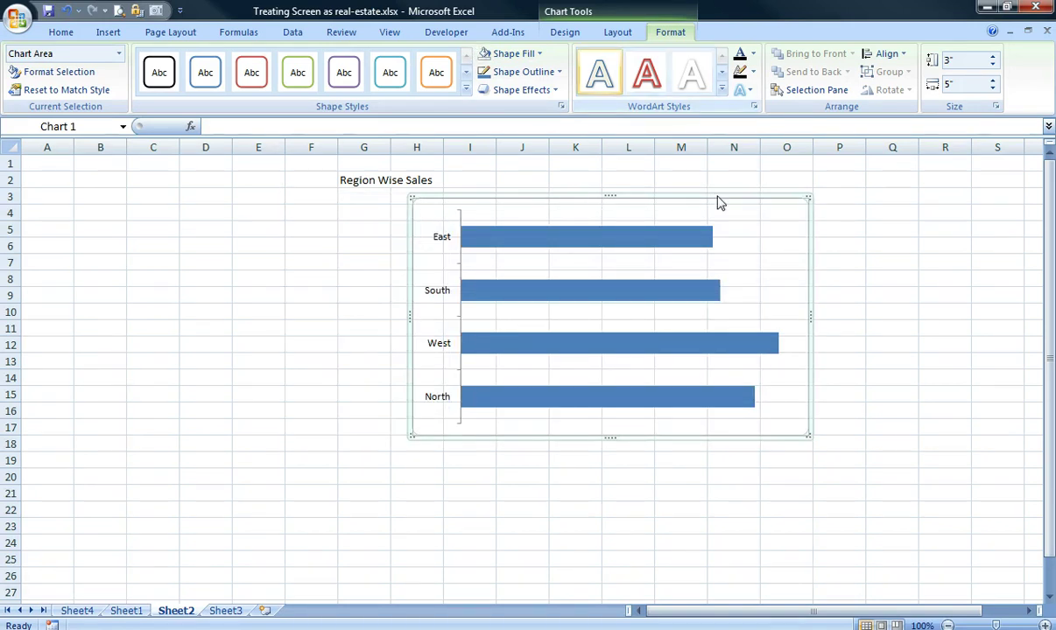
click(555, 74)
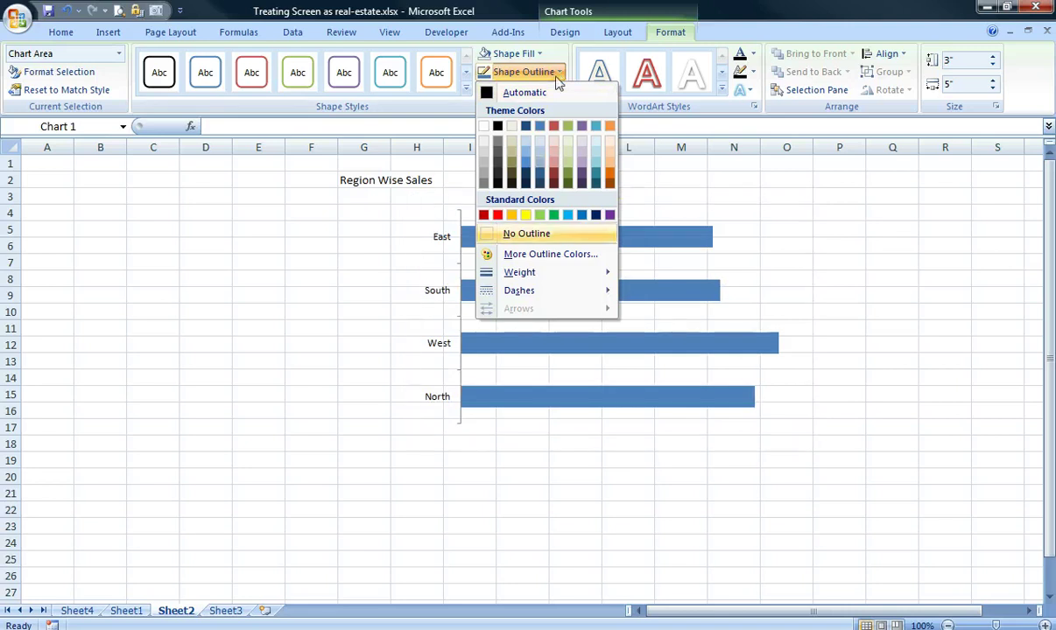
click(524, 233)
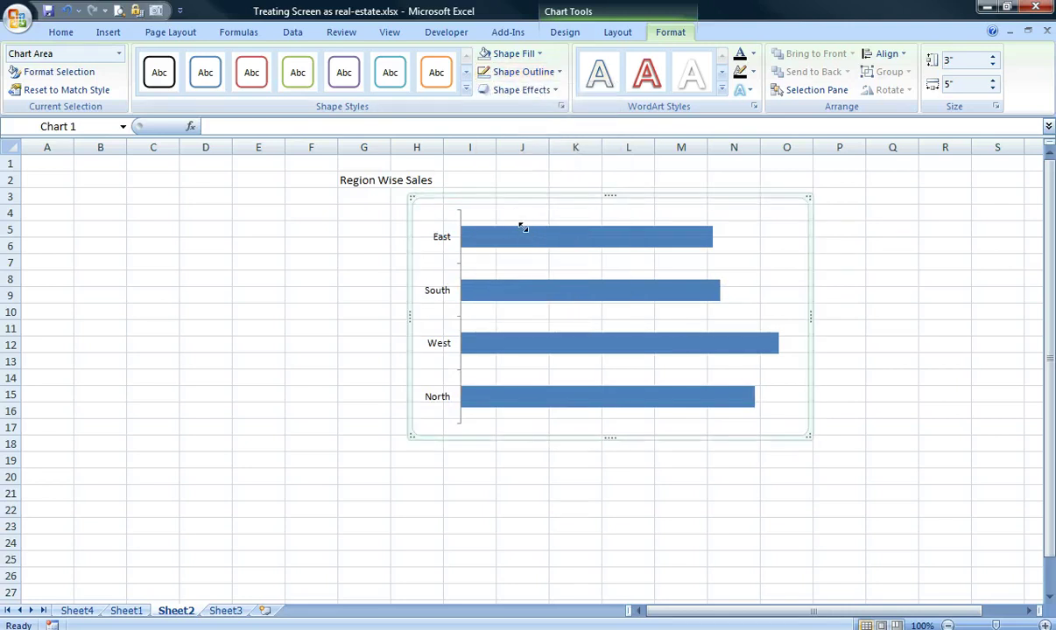
- Shrink the bar chart to about 1.17" high by 1.95" wide so its bars line up with rows 4 to 7 beneath the heading
drag(523, 227, 536, 267)
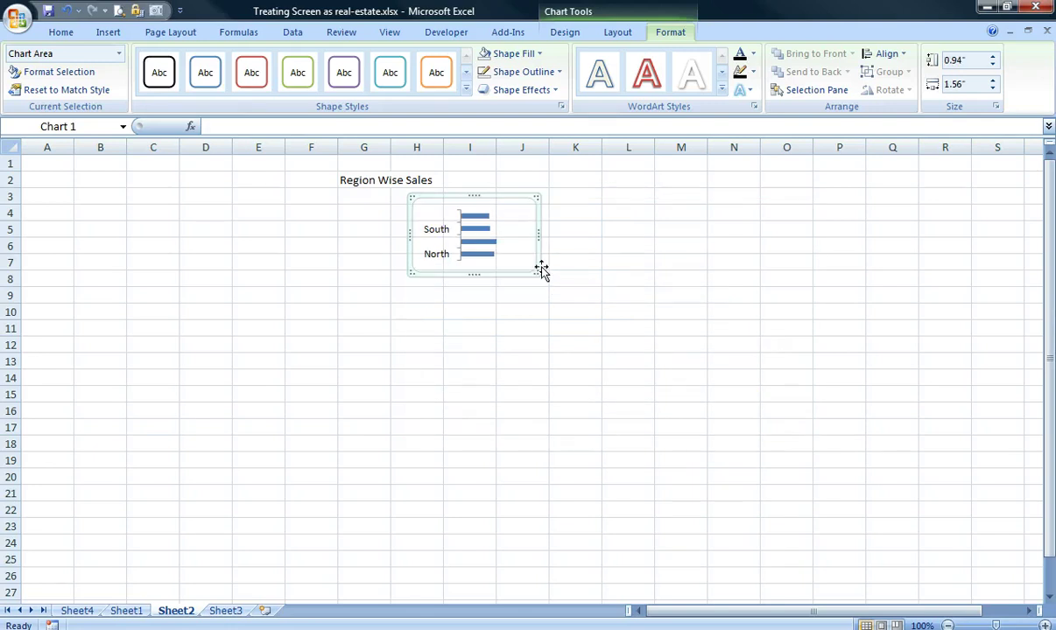
drag(540, 273, 549, 285)
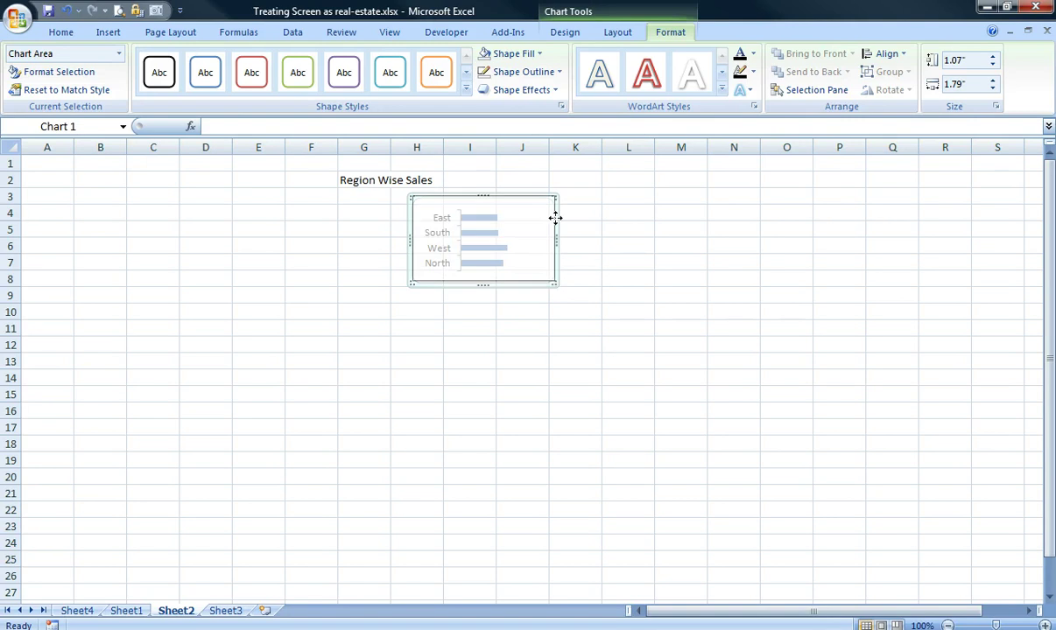
mouse_move(555, 217)
mouse_down()
mouse_move(580, 217)
mouse_move(582, 236)
mouse_move(567, 238)
mouse_move(563, 215)
mouse_up()
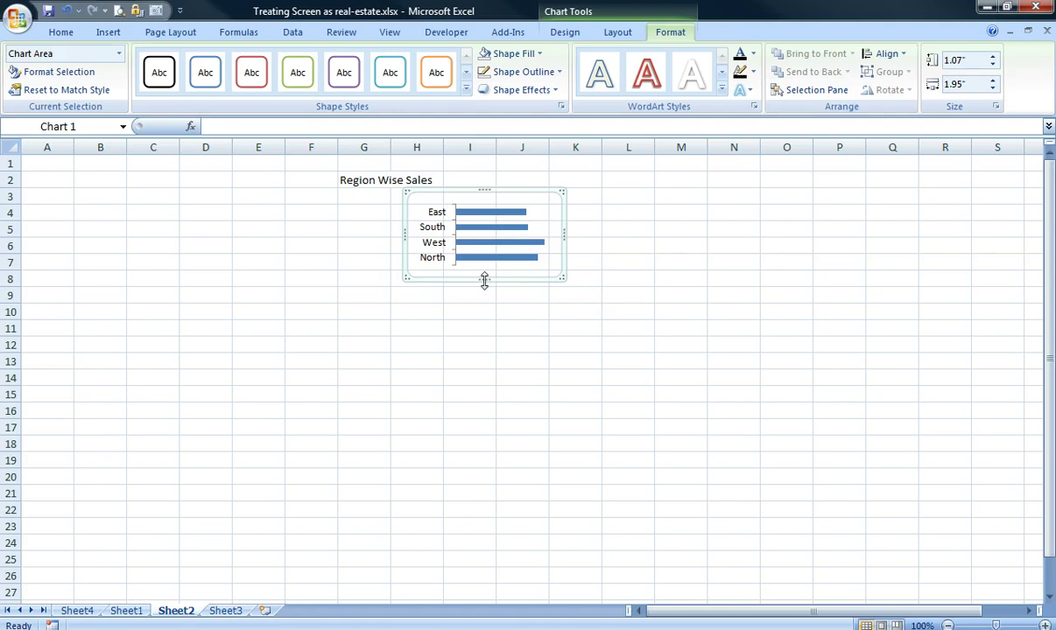
drag(485, 279, 484, 287)
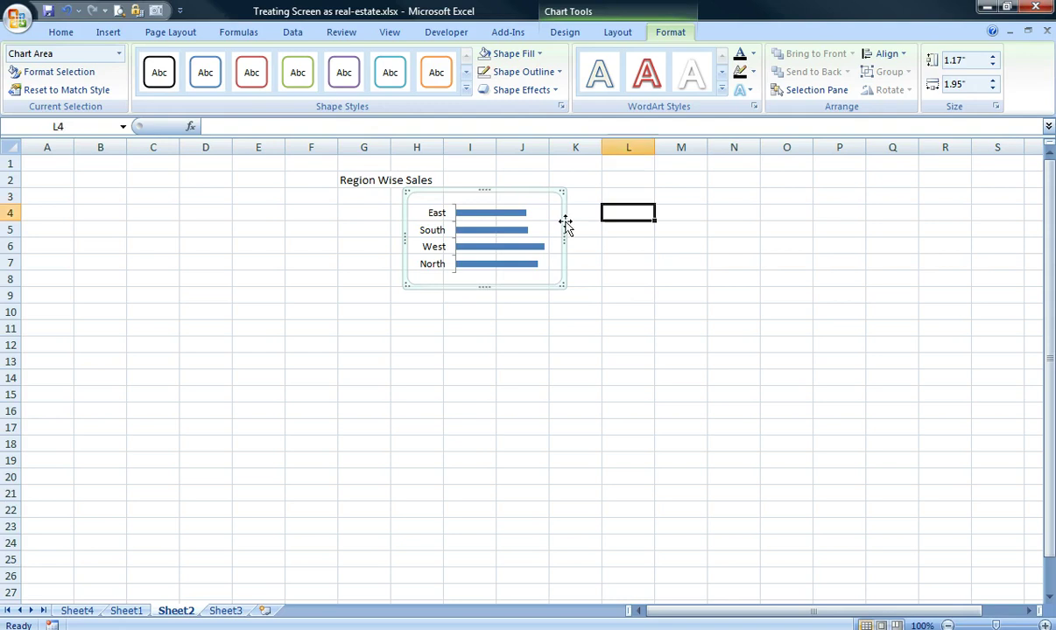
click(606, 225)
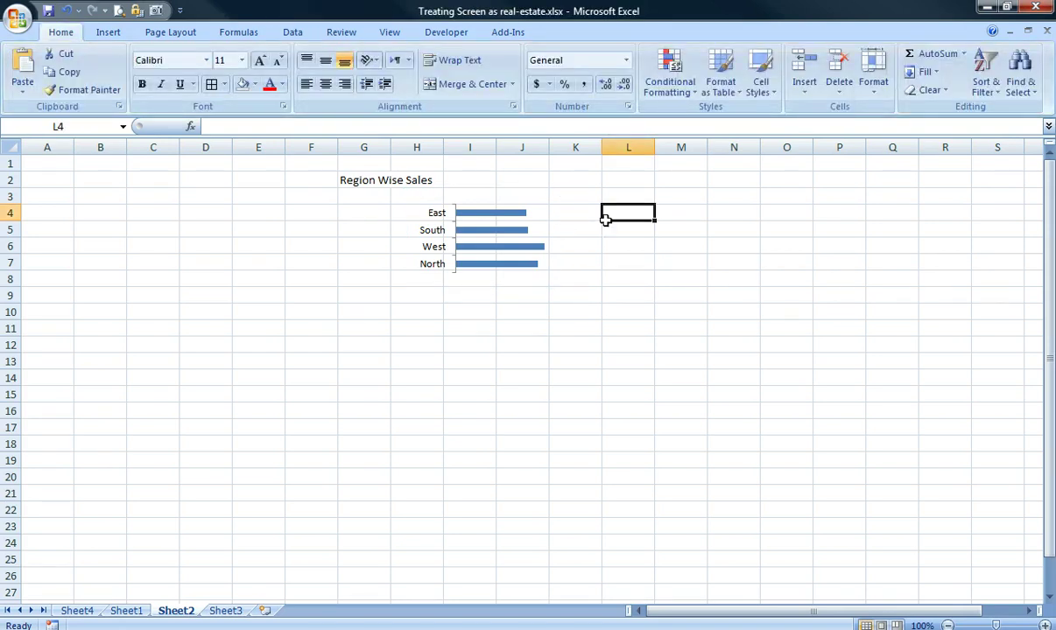
- Enter the formula =Sheet4!B10 in K4 of Sheet2 to link to the North quantity
key(Left)
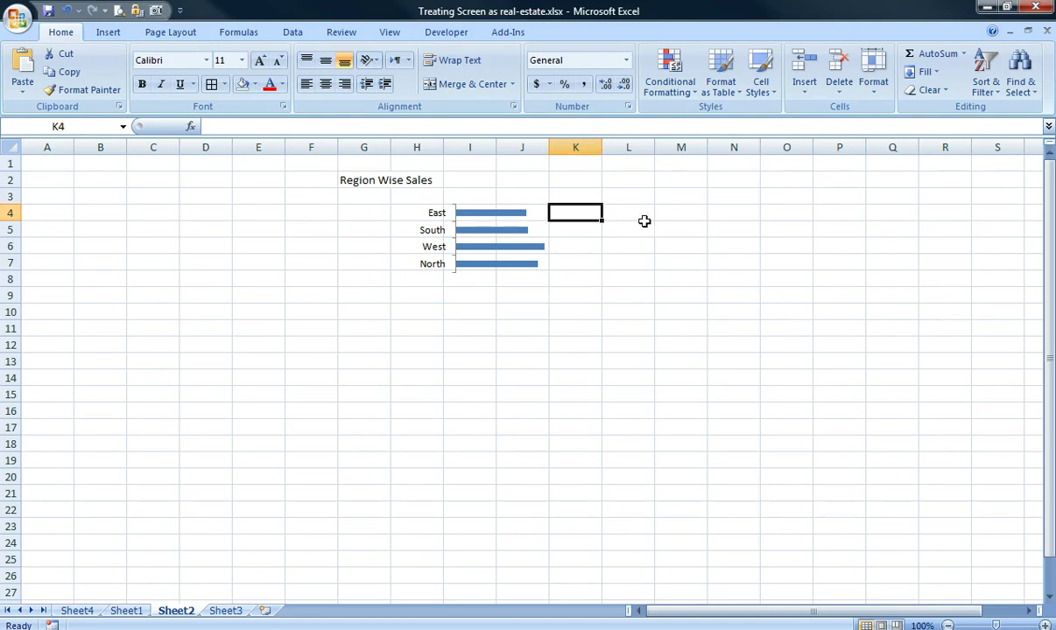
text(=)
key(ctrl+Page_Up)
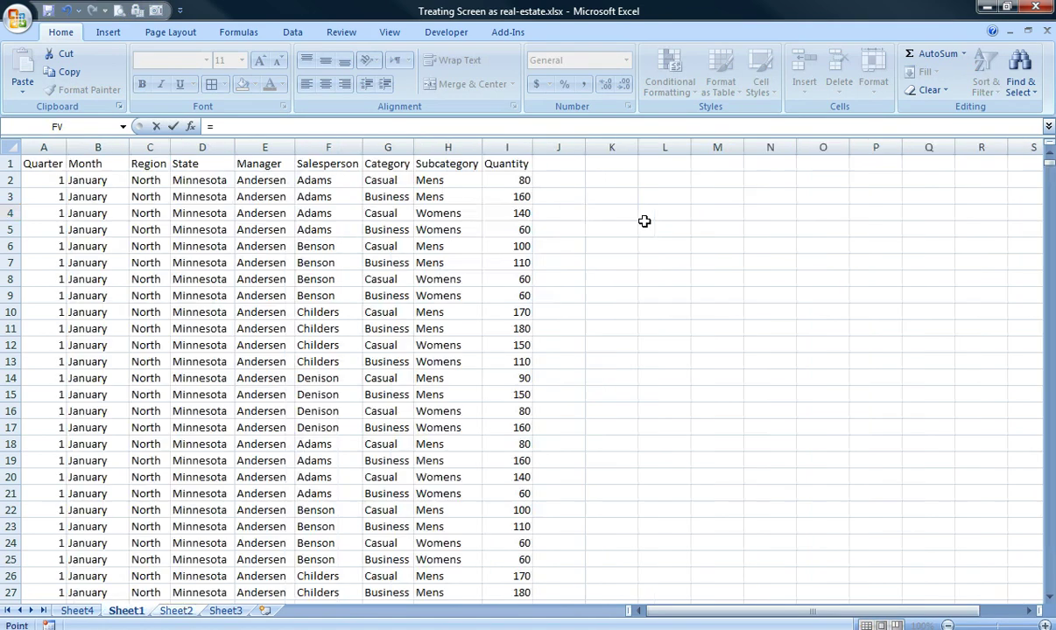
key(ctrl+Page_Down)
key(ctrl+Page_Down)
key(ctrl+Page_Up)
key(ctrl+Page_Up)
key(ctrl+Page_Up)
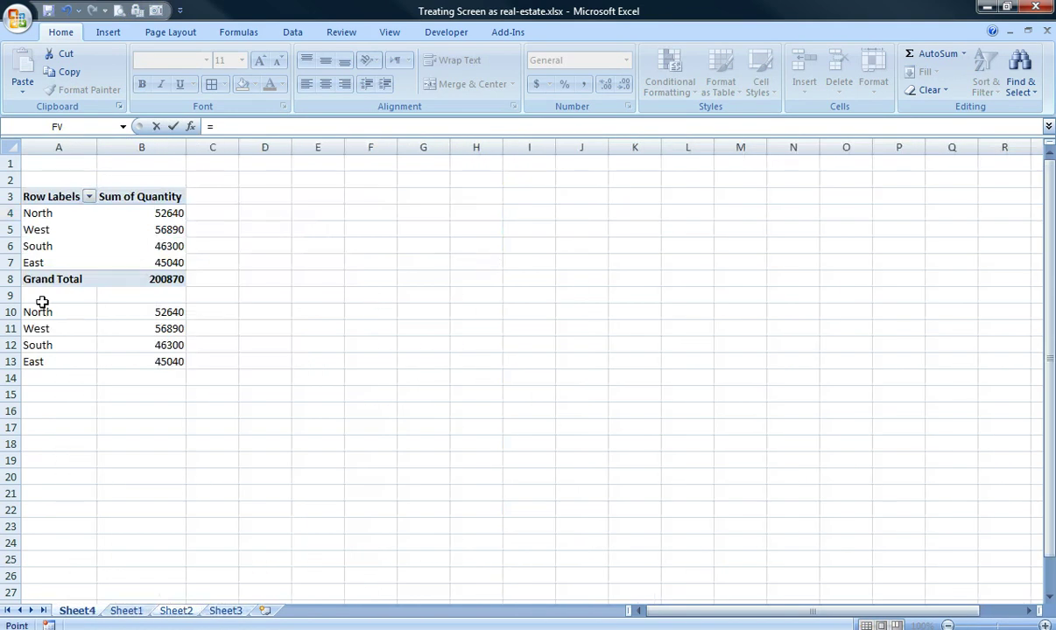
click(169, 313)
key(Return)
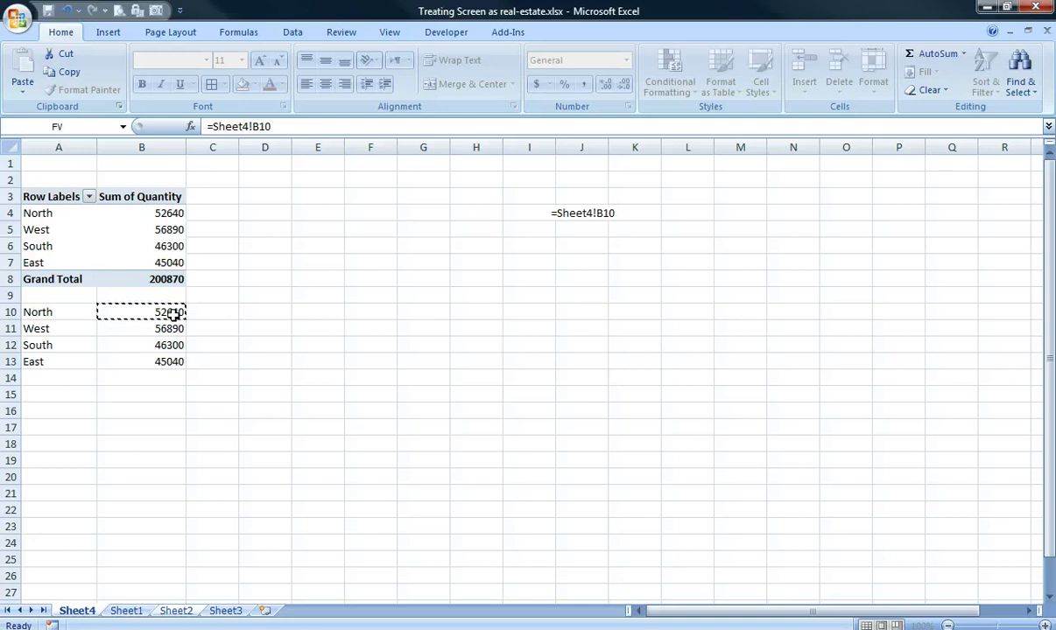
- Move the North quantity formula from K4 to K7, beside the North bar
click(584, 212)
key(ctrl+c)
key(Down)
key(Down)
key(Down)
key(Return)
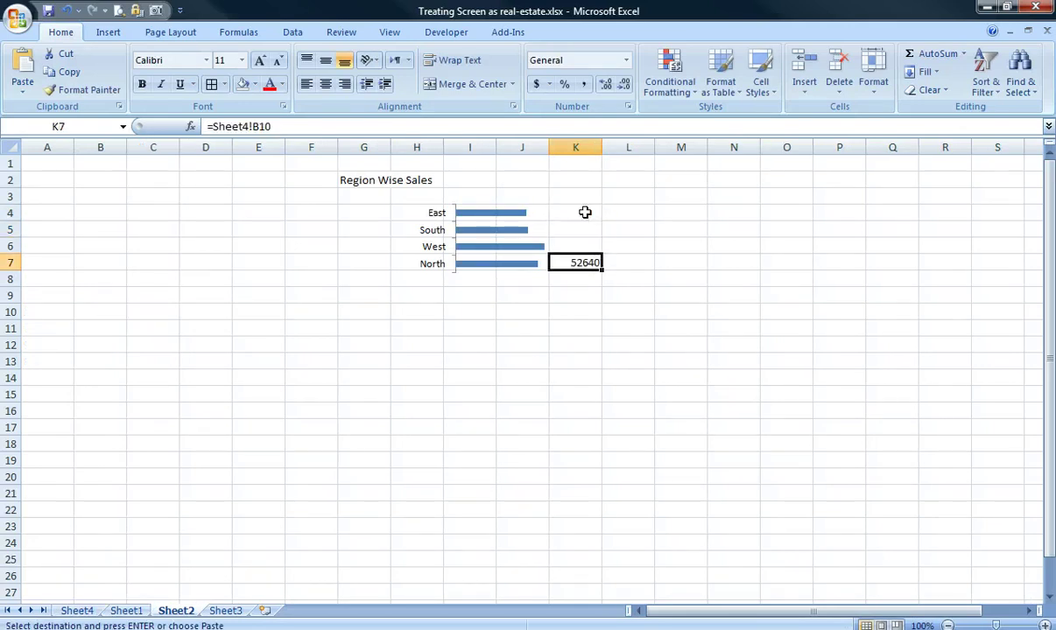
- Enter the formula =Sheet4!B13 in K4, beside the East bar, to link to the East quantity
click(585, 213)
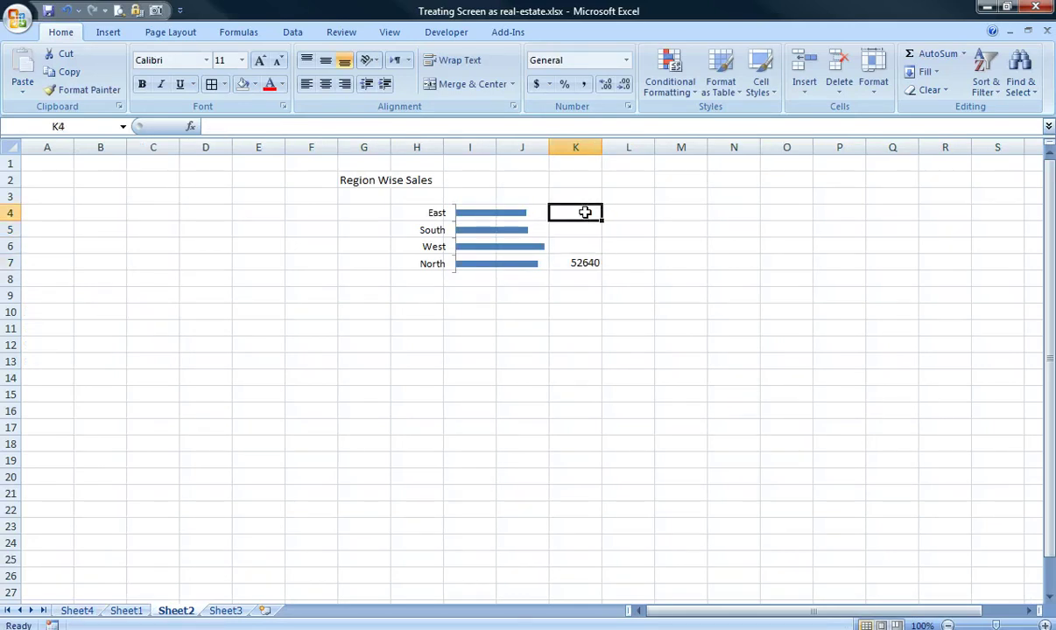
text(=)
key(ctrl+Page_Up)
key(ctrl+Page_Up)
key(Down)
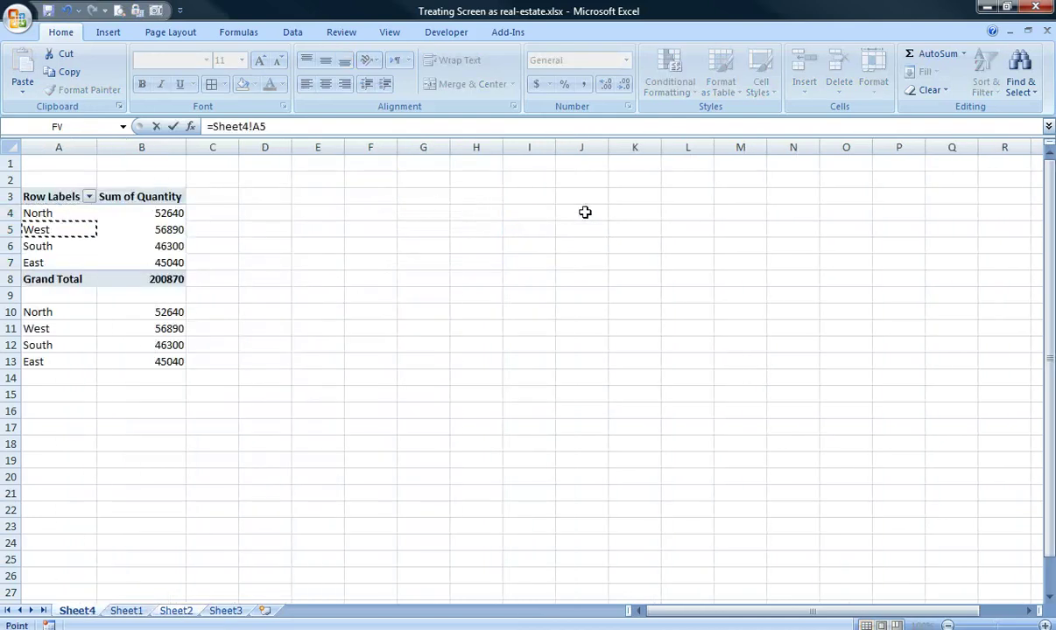
key(Down)
key(Down)
key(Down)
key(Down)
key(Down)
key(Down)
key(Down)
key(Down)
key(Right)
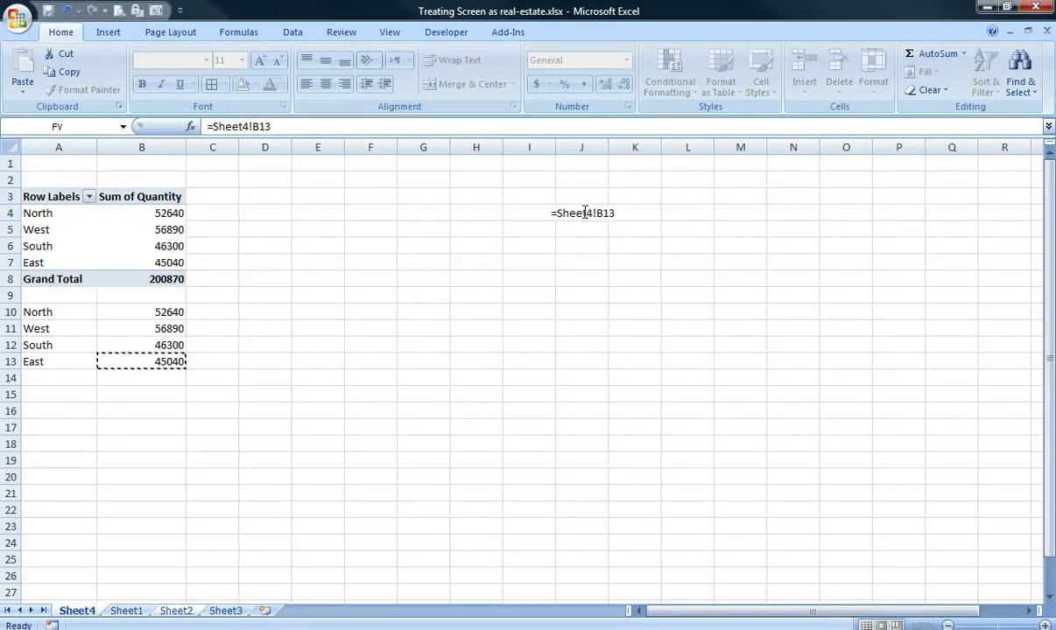
key(Return)
- Enter the formula =Sheet4!B11 in K5, beside the South bar
text(=)
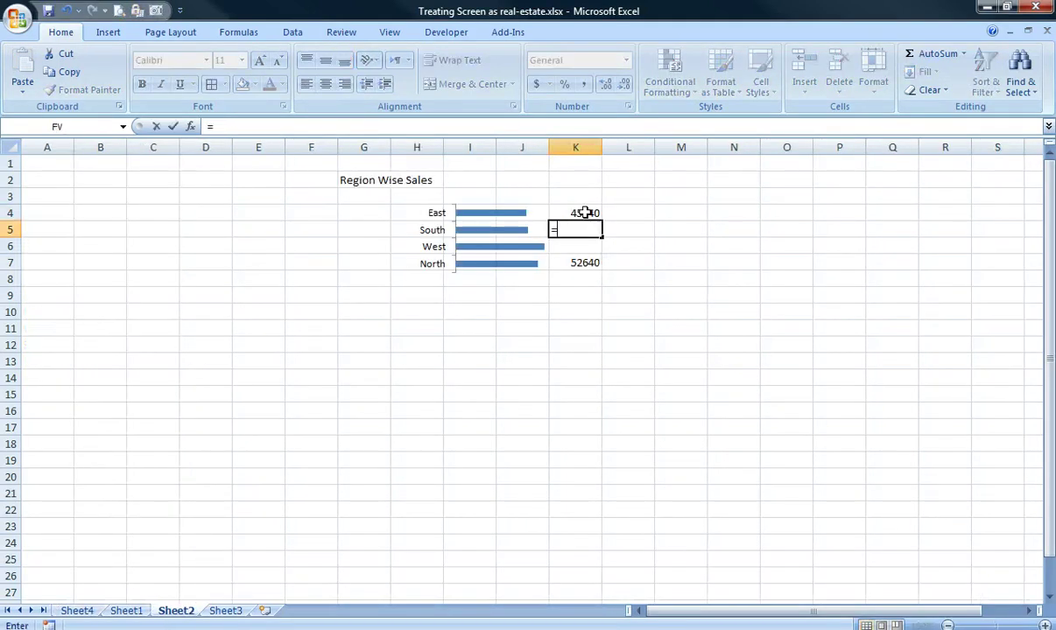
key(ctrl+Page_Up)
key(ctrl+Page_Up)
key(Down)
key(Down)
key(Down)
key(Down)
key(Down)
key(Right)
key(Right)
key(Right)
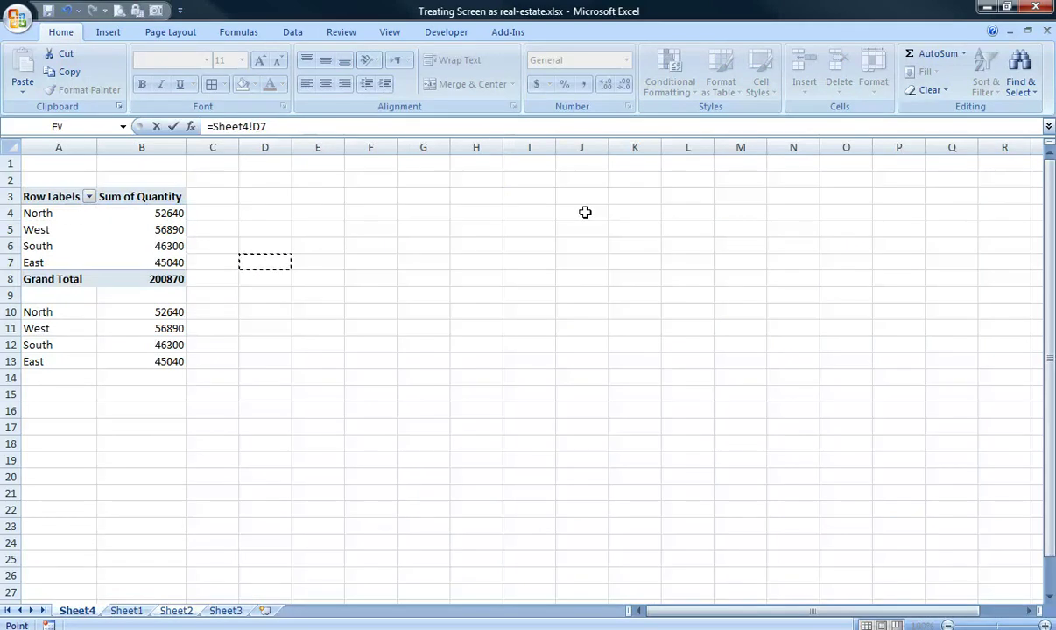
key(Down)
key(Down)
key(Down)
key(Left)
key(Down)
key(Left)
key(Return)
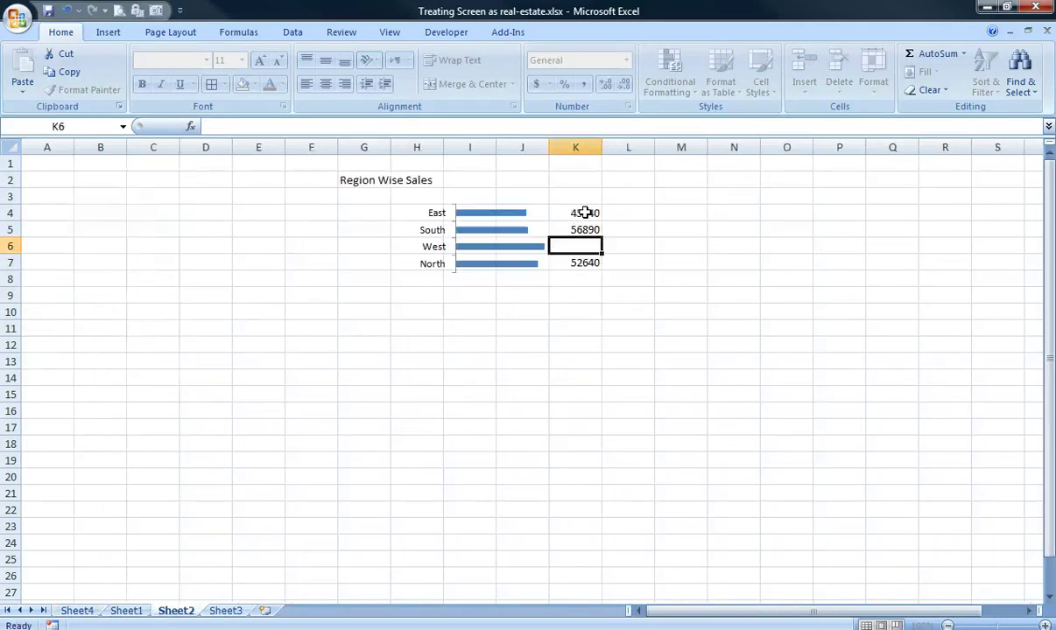
- Enter the formula =Sheet4!B12 in K6 of Sheet2, beside the West bar
text(=)
key(ctrl+Page_Up)
key(ctrl+Page_Up)
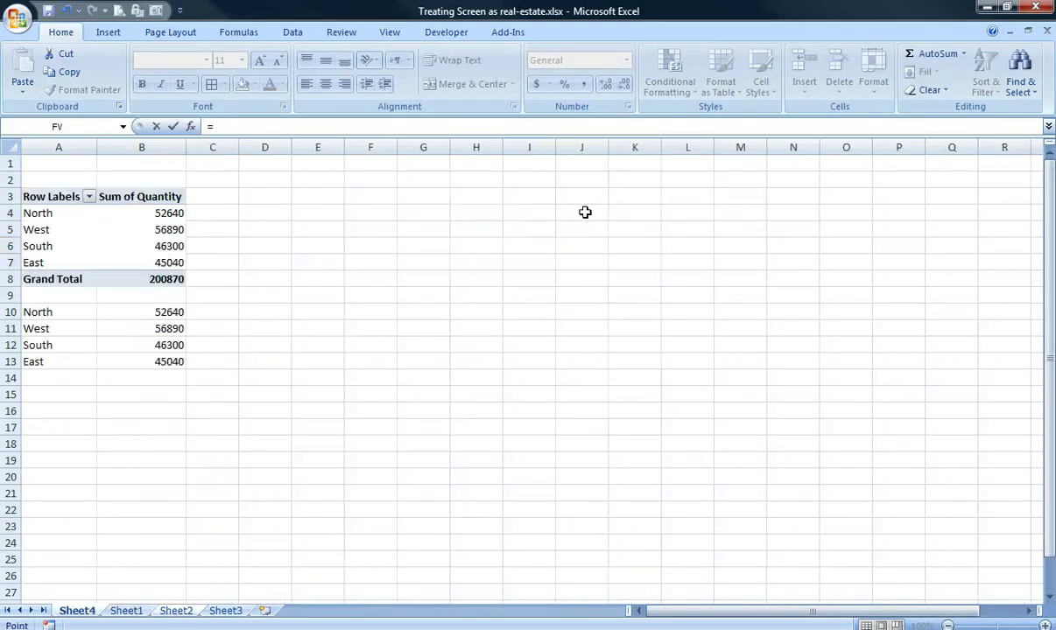
key(Down)
key(Down)
key(Down)
key(Down)
key(Down)
key(Down)
key(Down)
key(Down)
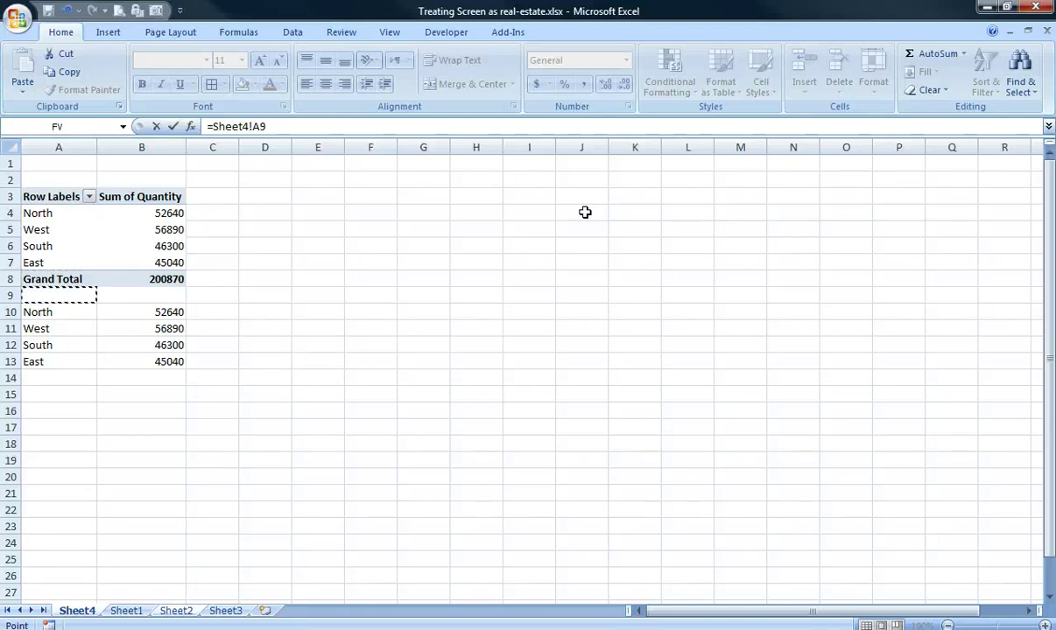
key(Down)
key(Down)
key(Down)
key(Right)
key(Return)
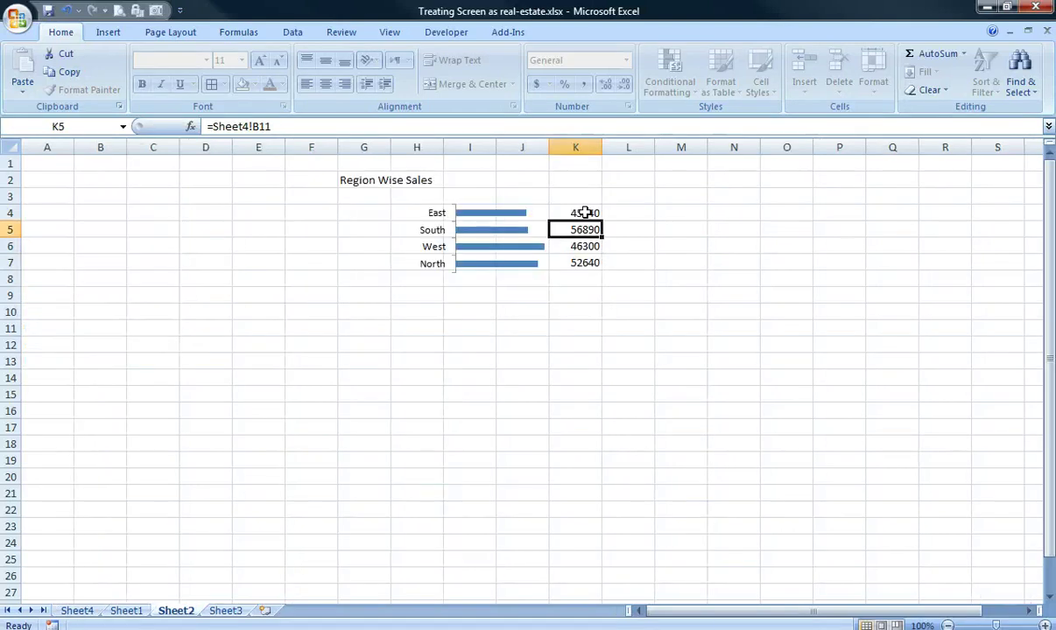
- Format the quantities in K4:K7 with the comma style and no decimal places
drag(585, 213, 585, 262)
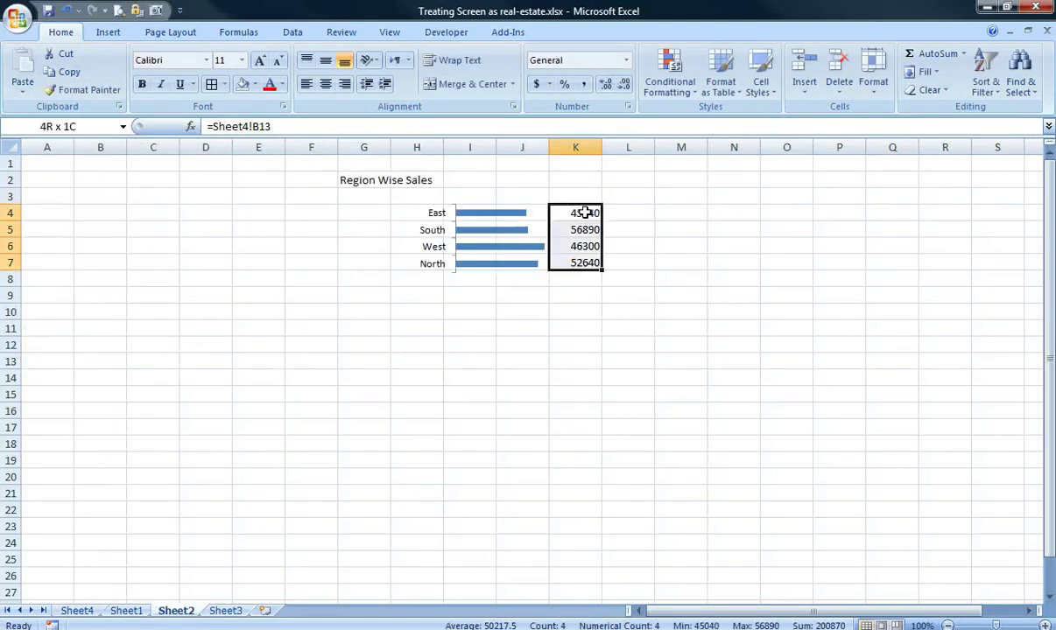
click(583, 85)
click(623, 84)
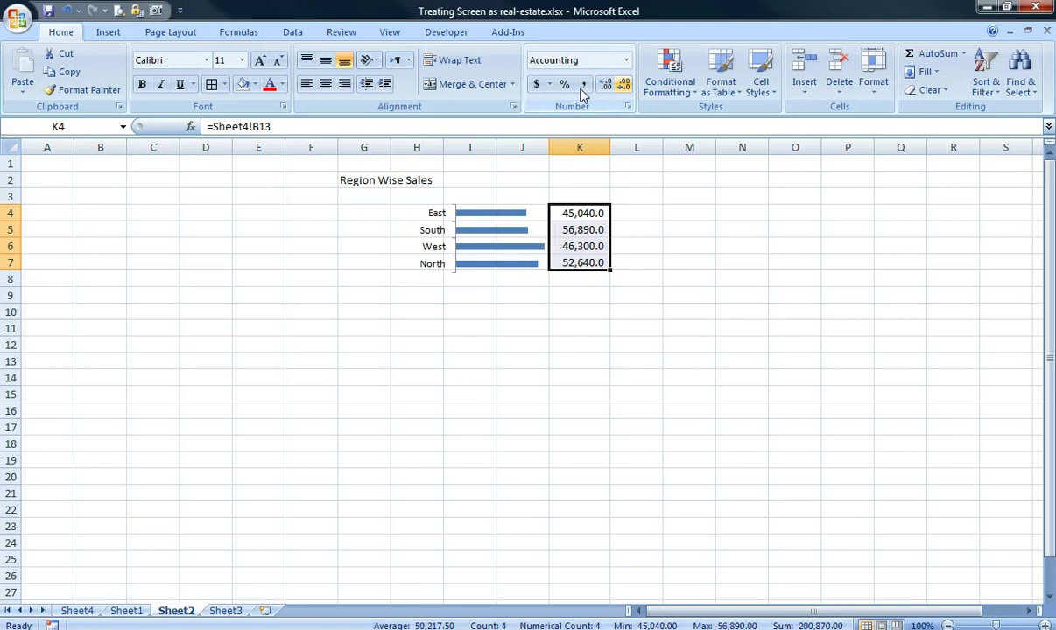
click(623, 85)
click(578, 312)
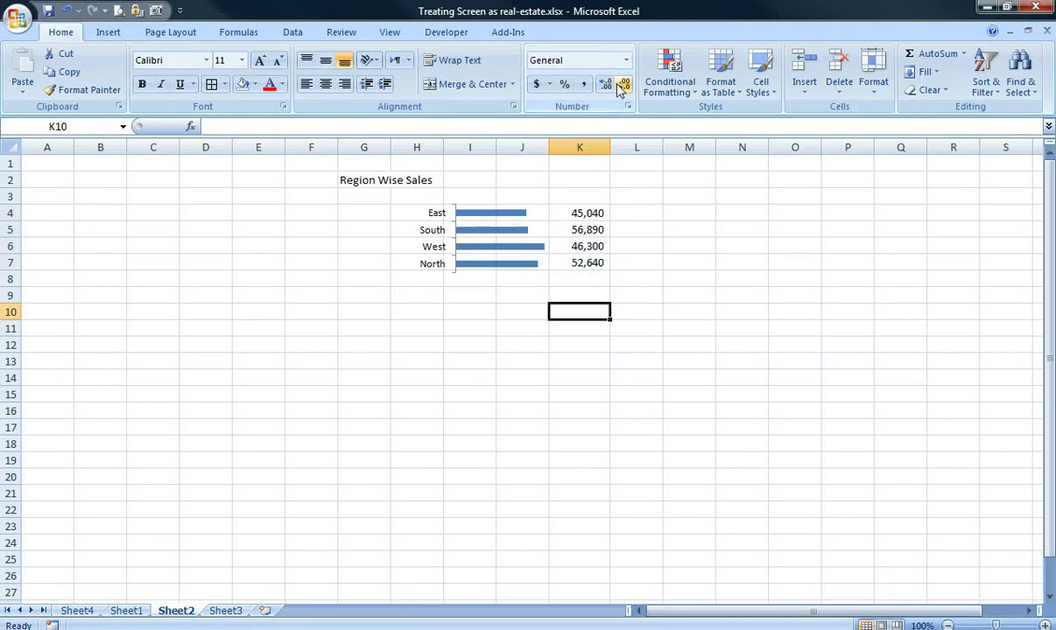
- Fill the range H3:K8 behind the chart and quantities with the lightest grey theme colour
mouse_move(417, 197)
mouse_down()
mouse_move(530, 294)
mouse_move(579, 280)
mouse_up()
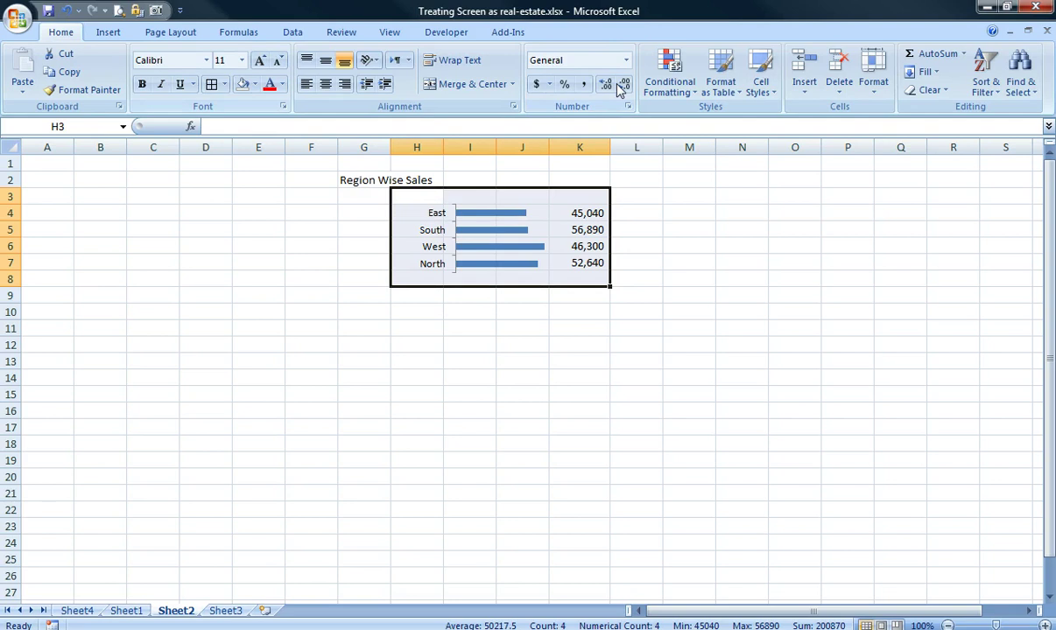
click(254, 84)
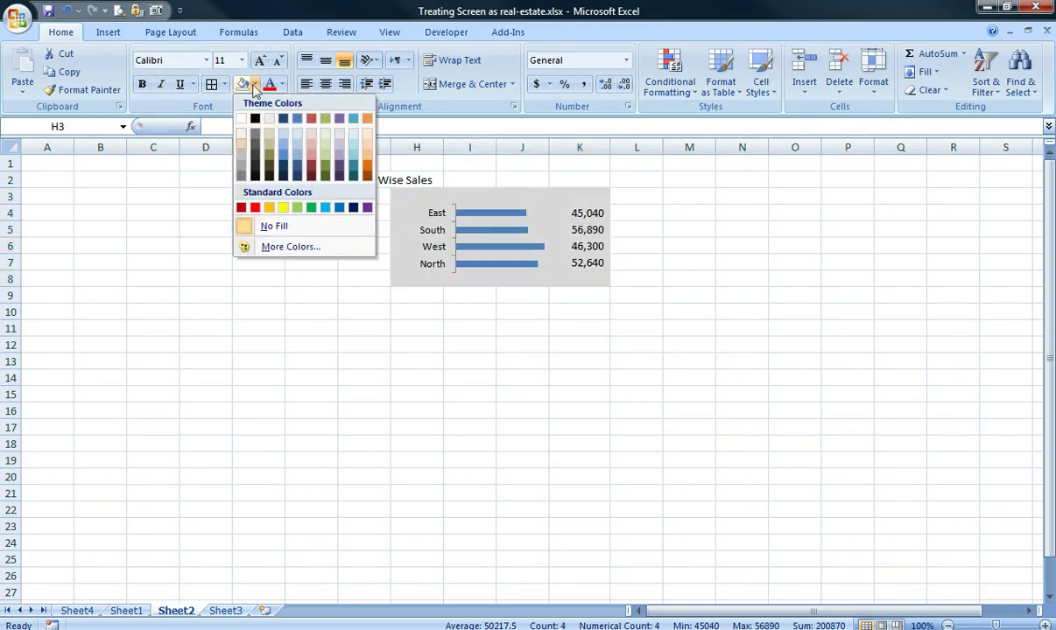
click(241, 133)
drag(364, 377, 364, 363)
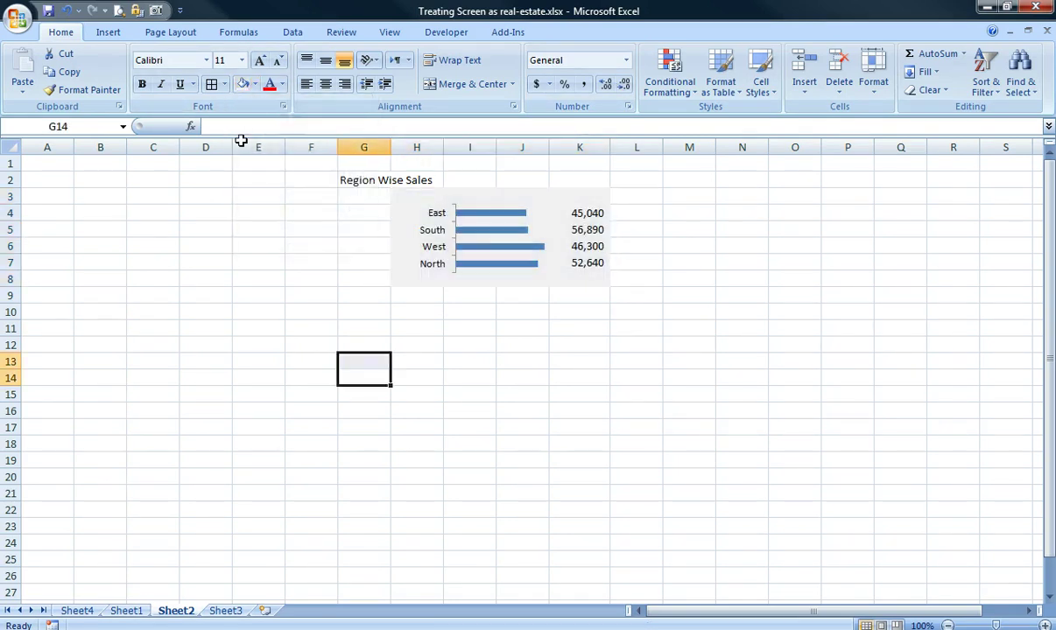
- Move the Region Wise Sales heading from G2 to H2 and merge and center it across H2:K2
click(364, 180)
drag(364, 187, 417, 185)
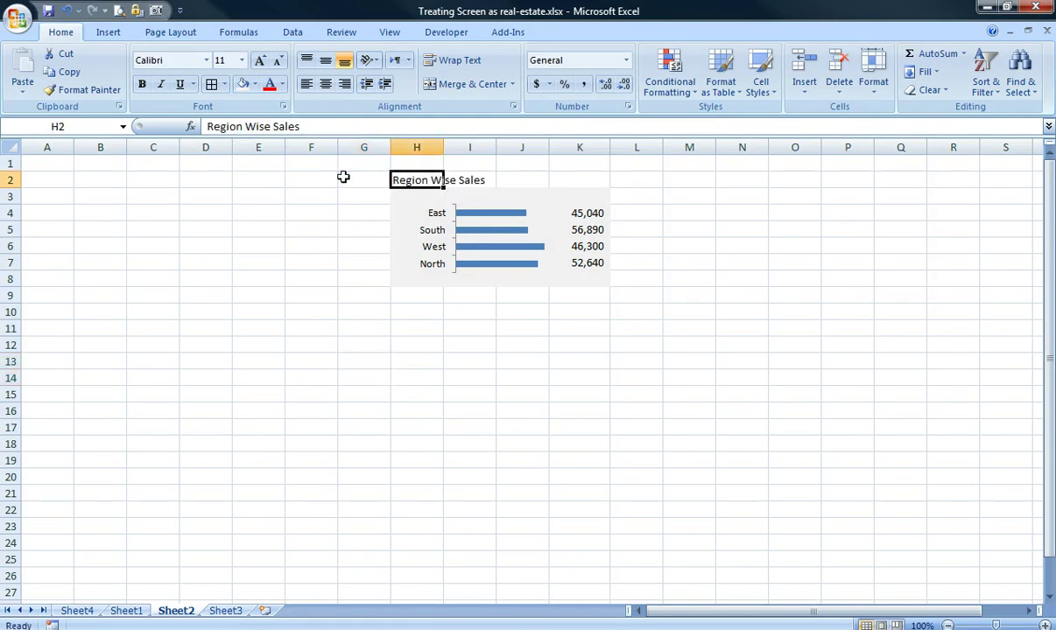
key(shift+Right)
key(shift+Right)
key(shift+Right)
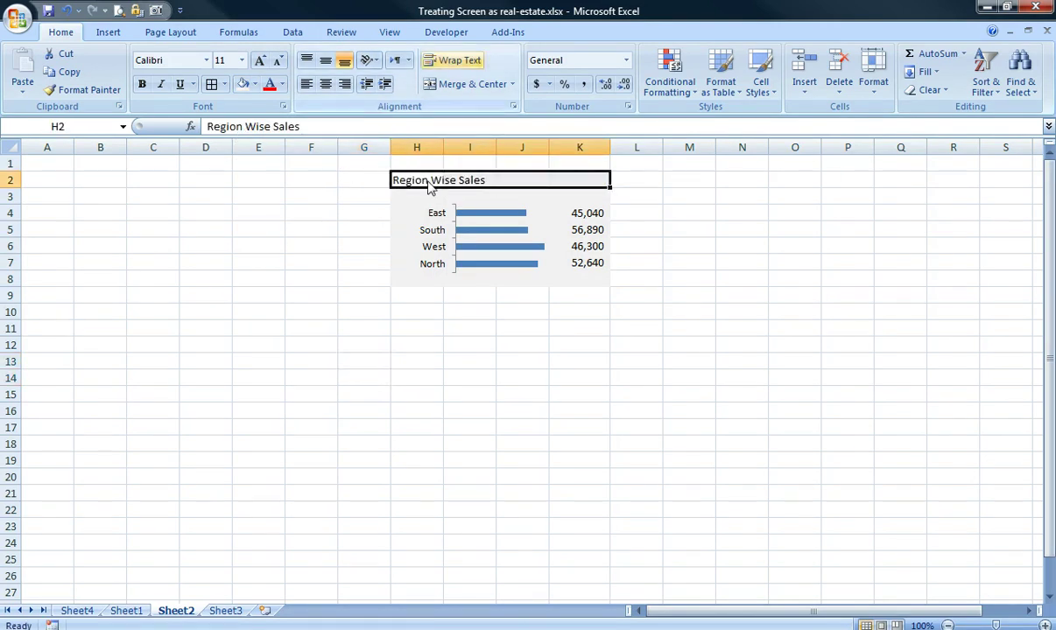
click(456, 85)
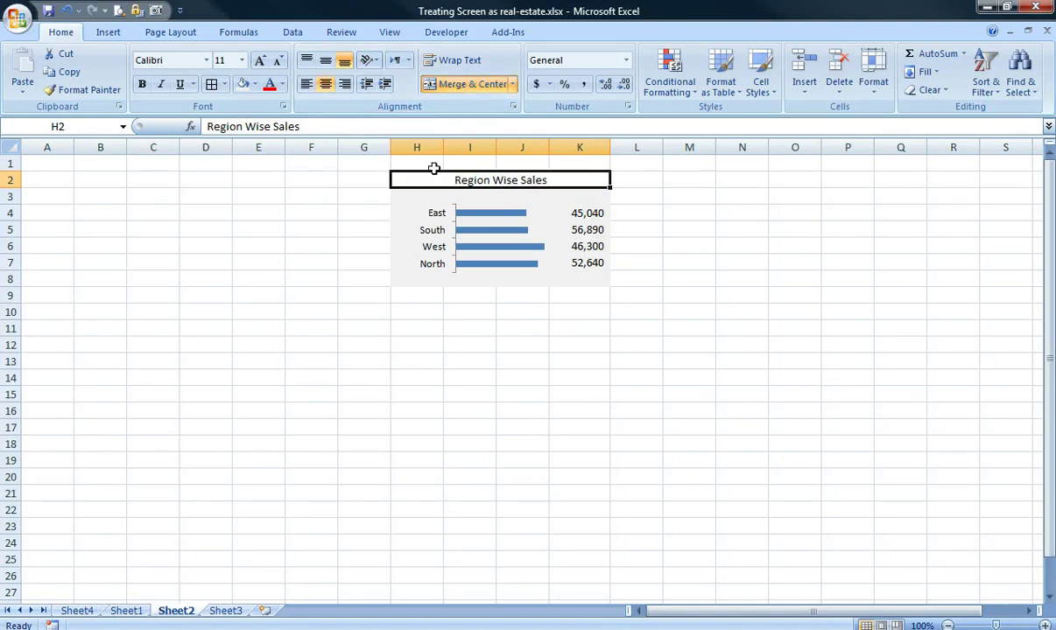
- Format the merged Region Wise Sales heading as bold white text on a black fill
key(ctrl+b)
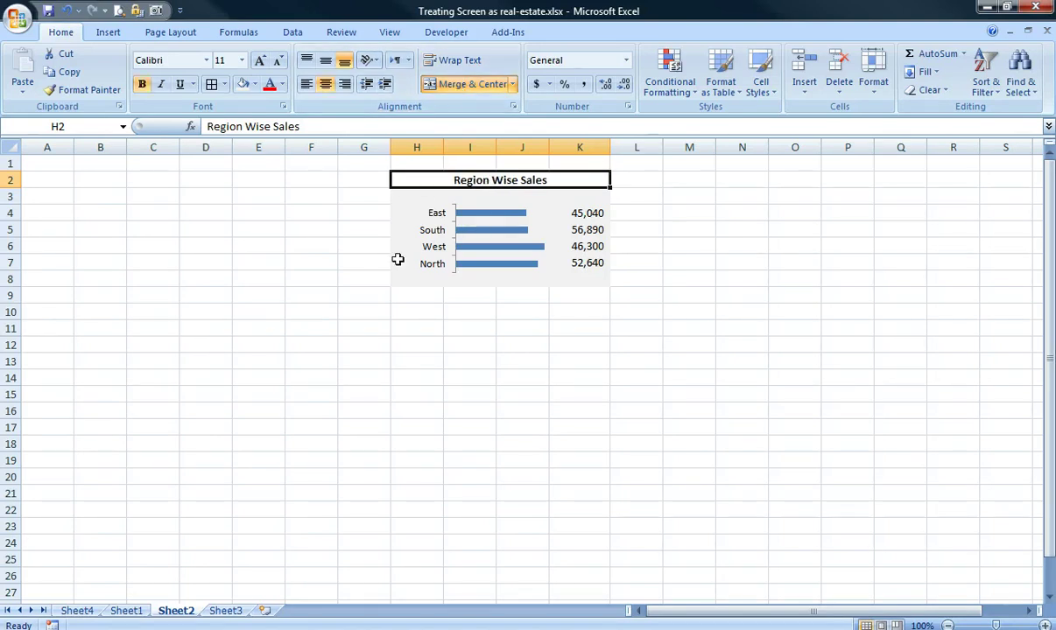
click(254, 85)
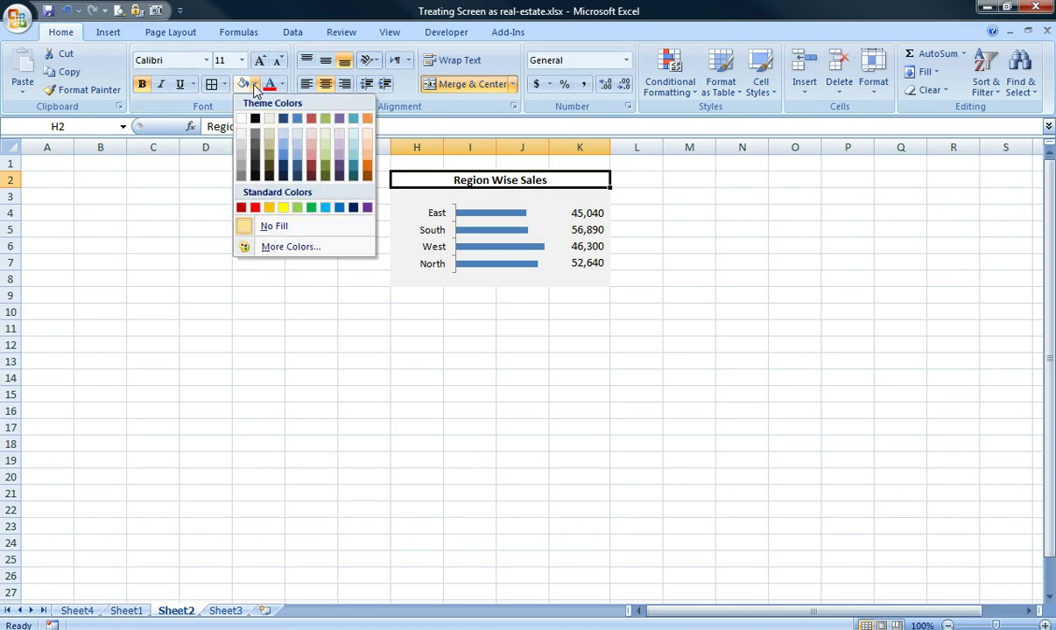
click(255, 88)
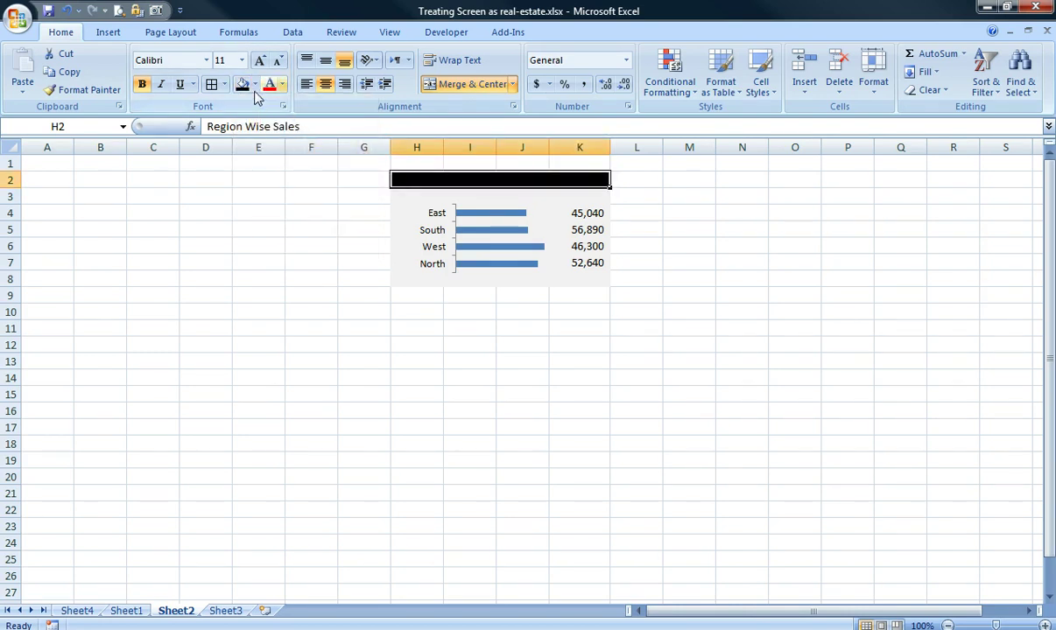
click(281, 84)
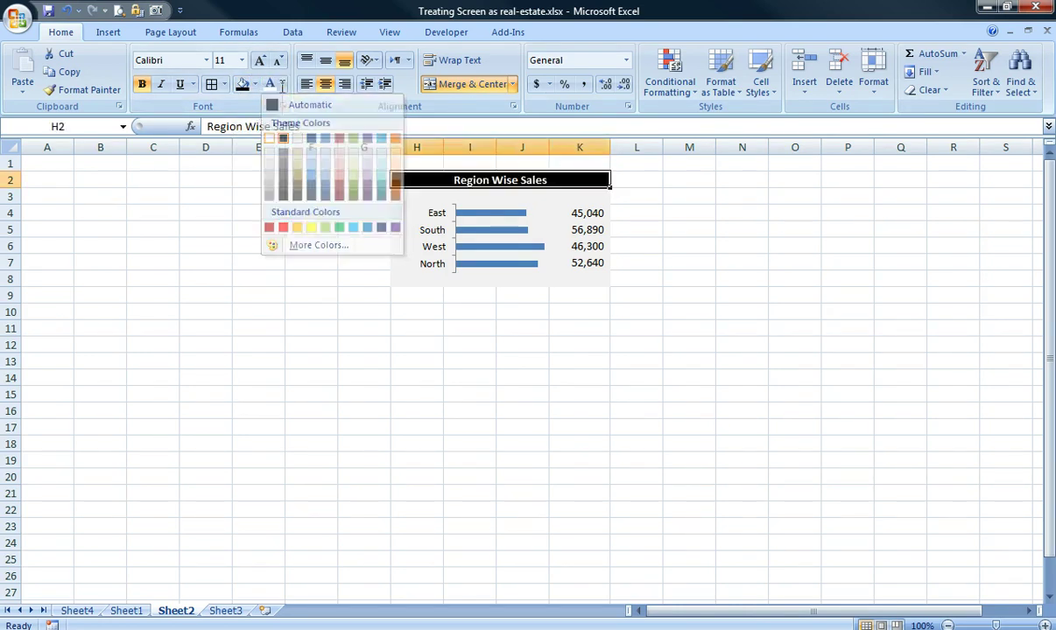
click(269, 138)
click(310, 278)
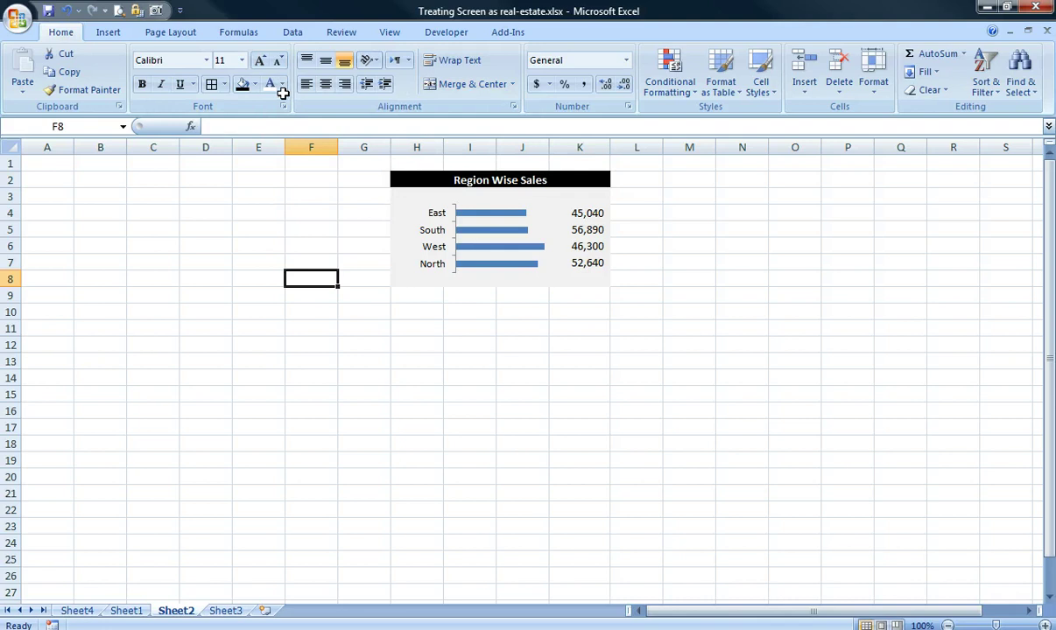
- Review the extent of the source data on Sheet1 and the pivot table on Sheet4, and return to Sheet2
key(ctrl+Page_Up)
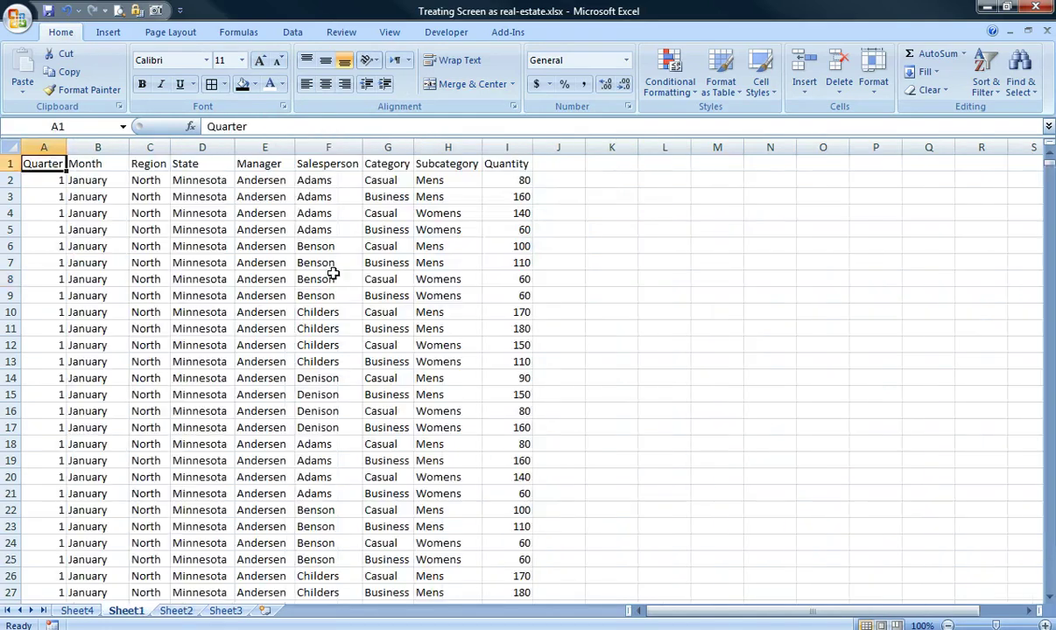
key(ctrl+End)
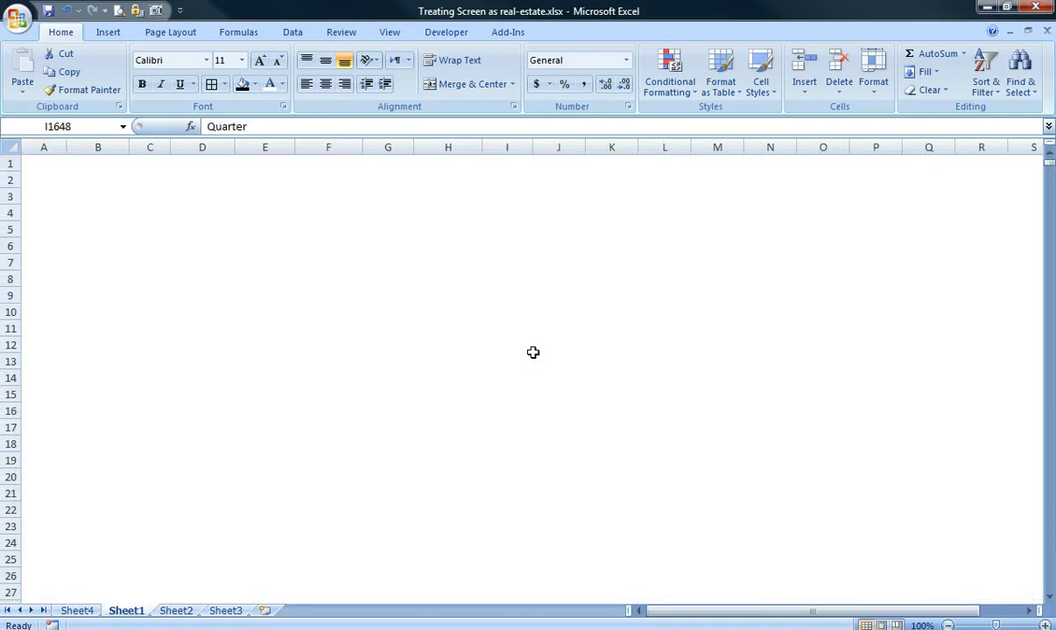
key(ctrl+Home)
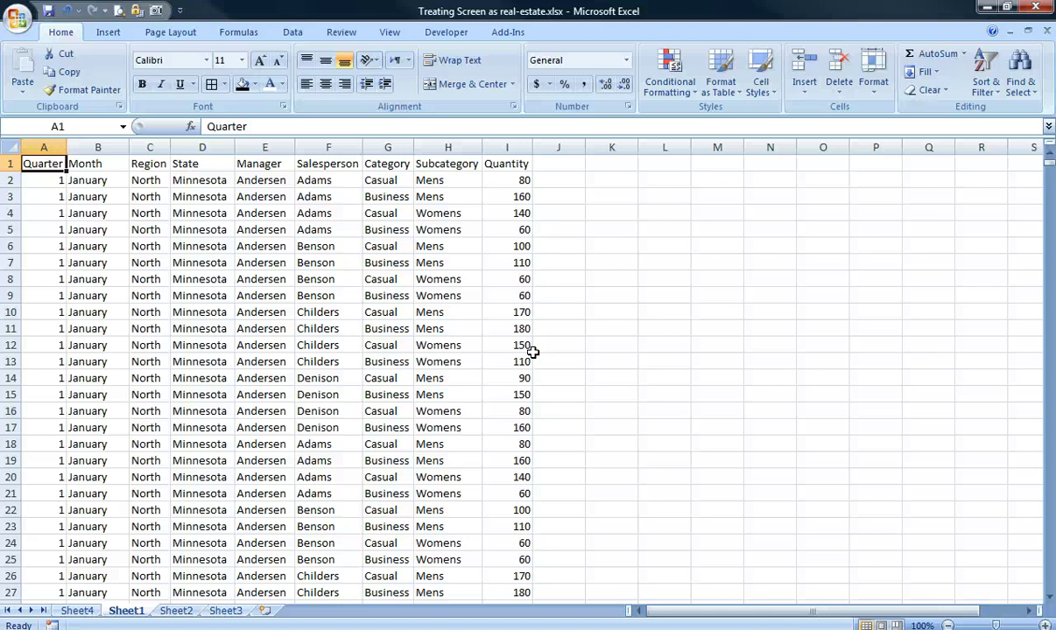
key(ctrl+Page_Up)
key(Up)
key(Up)
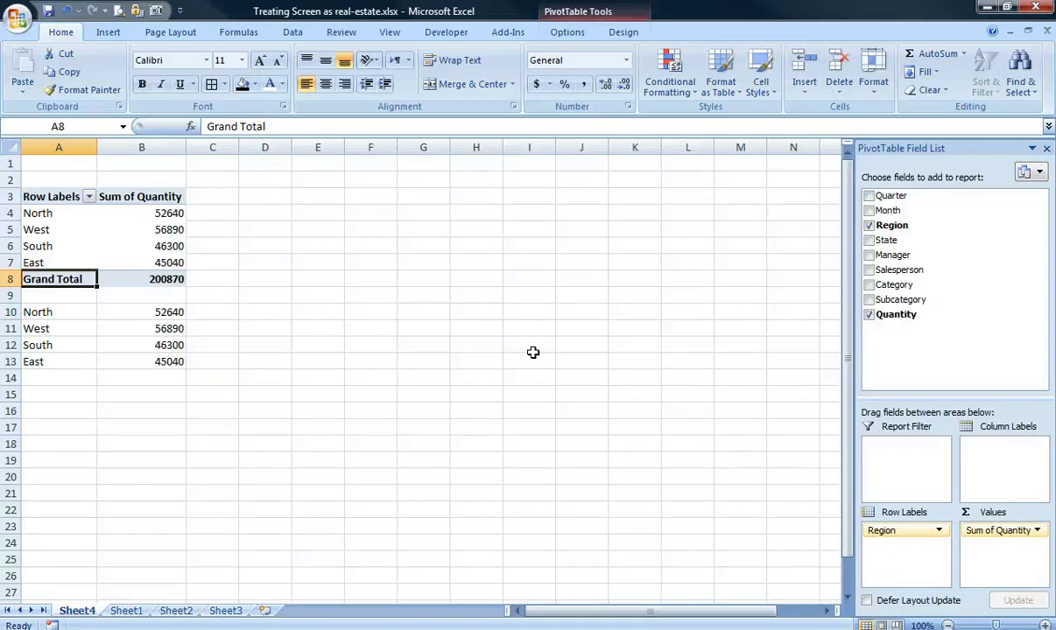
key(ctrl+Page_Down)
key(ctrl+Page_Down)
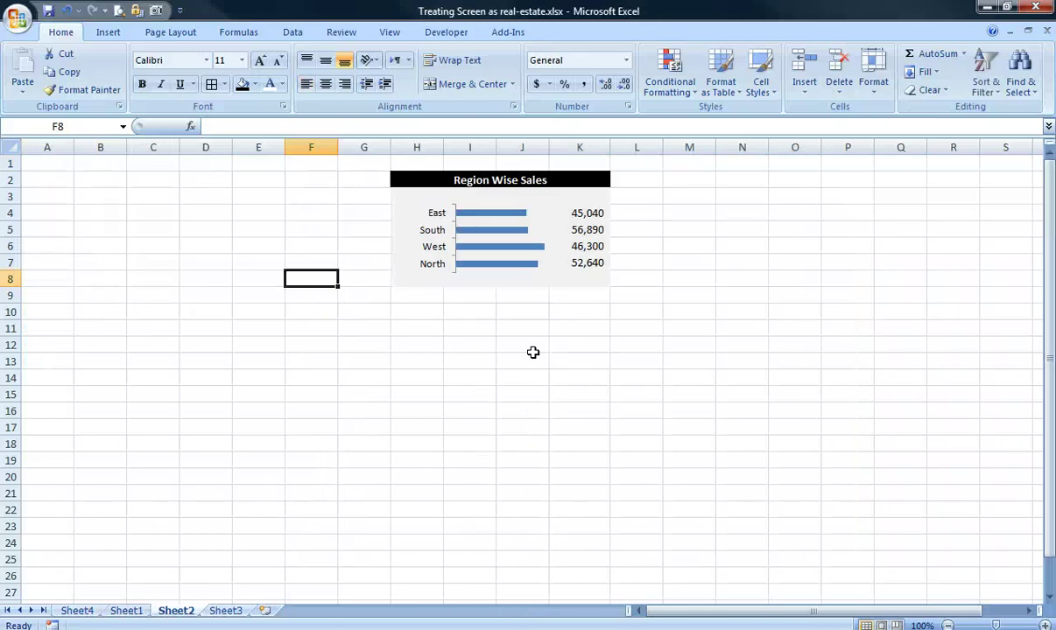
- Try narrowing column J to shrink the bar chart, and undo the width change
drag(550, 146, 531, 146)
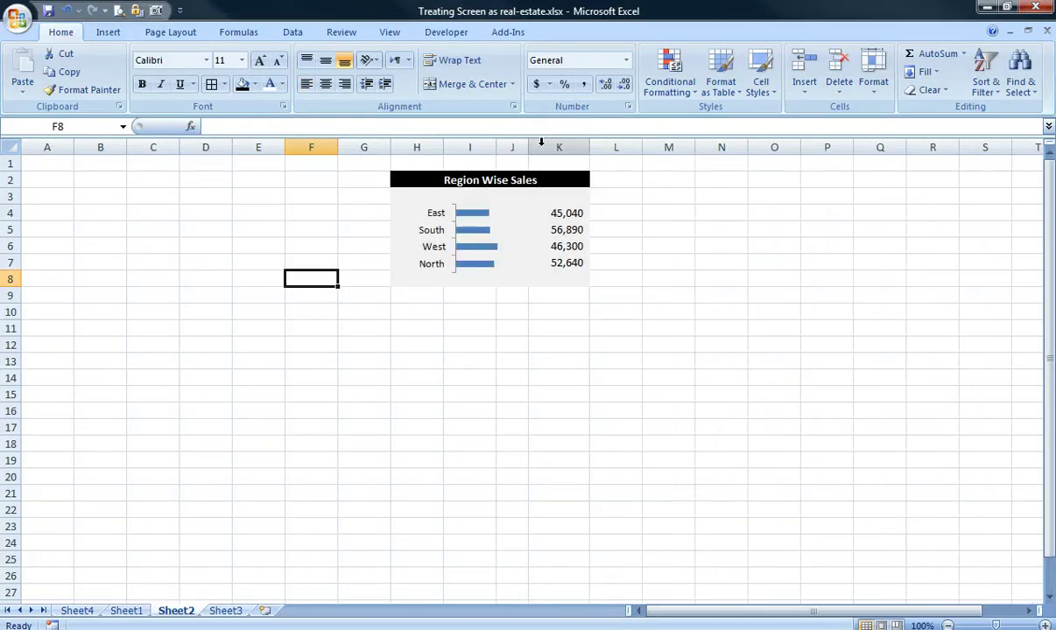
key(ctrl+z)
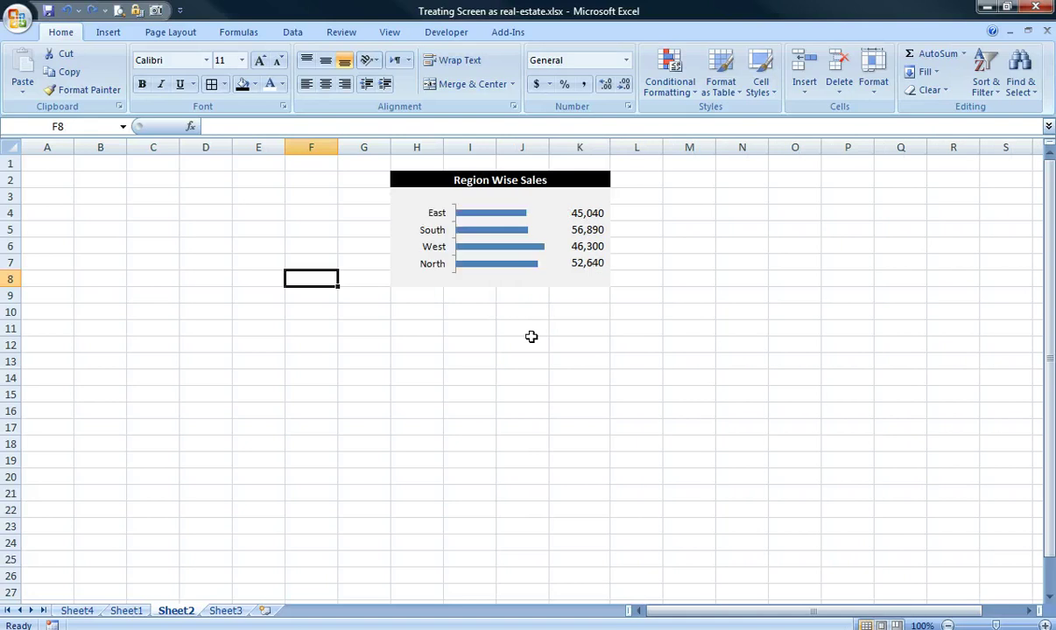
click(512, 325)
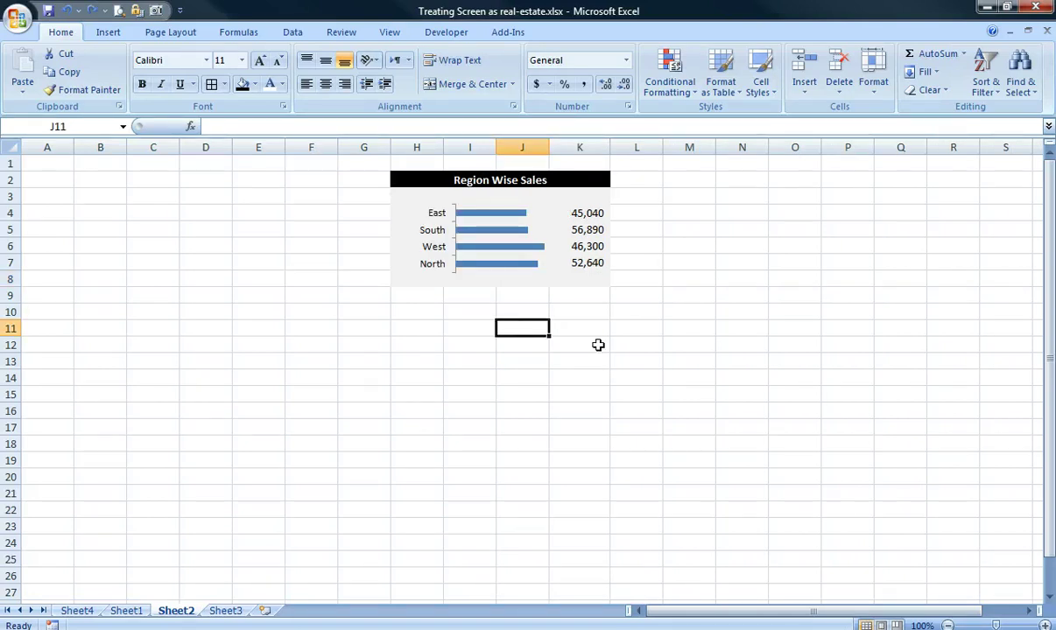